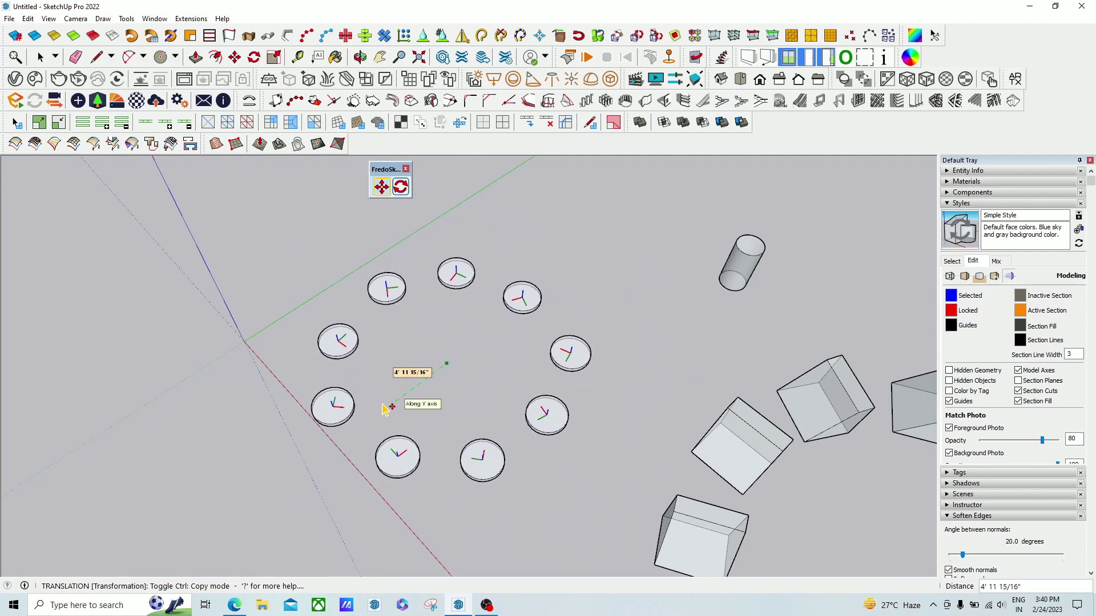
# - Raise the selected centre vertices of the grid along the vertical axis with the smooth translation falloff
pyautogui.press('ctrl')
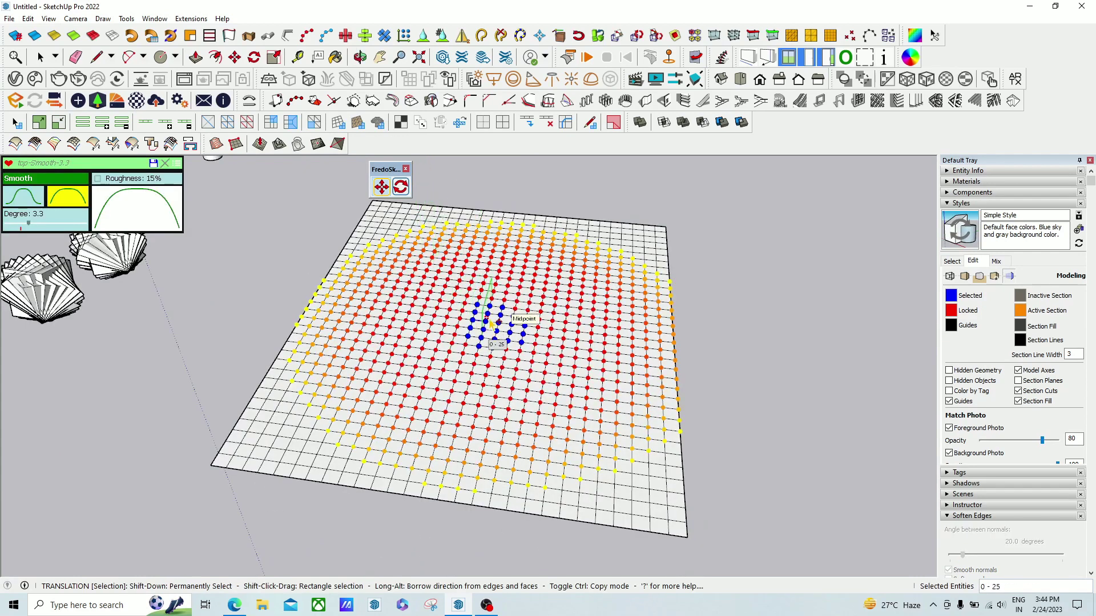
pyautogui.click(495, 327)
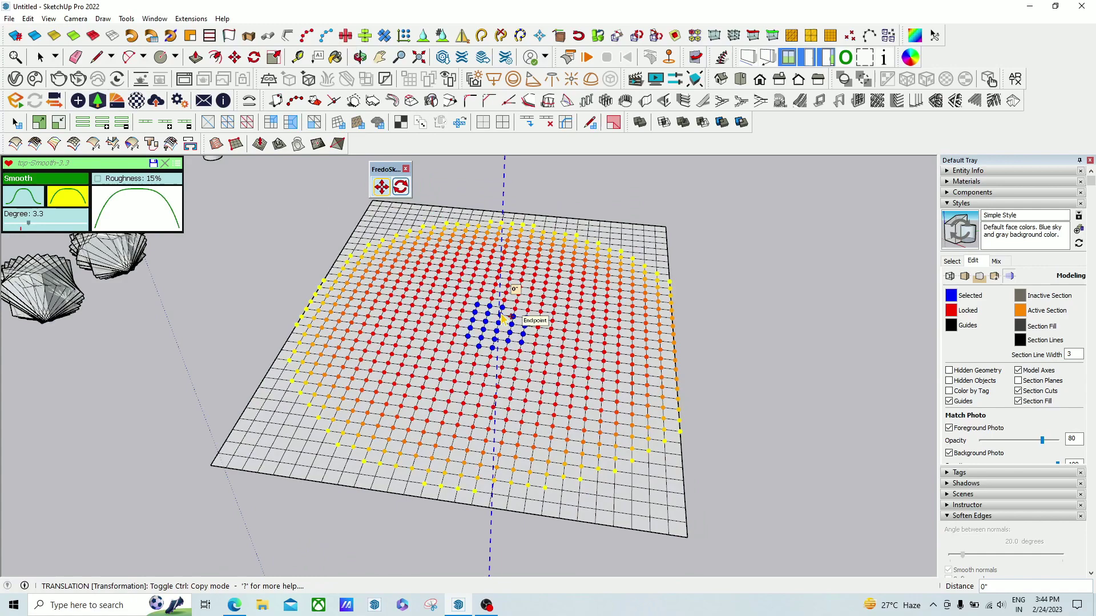
pyautogui.moveTo(492, 317); pyautogui.dragTo(456, 210, button='middle')
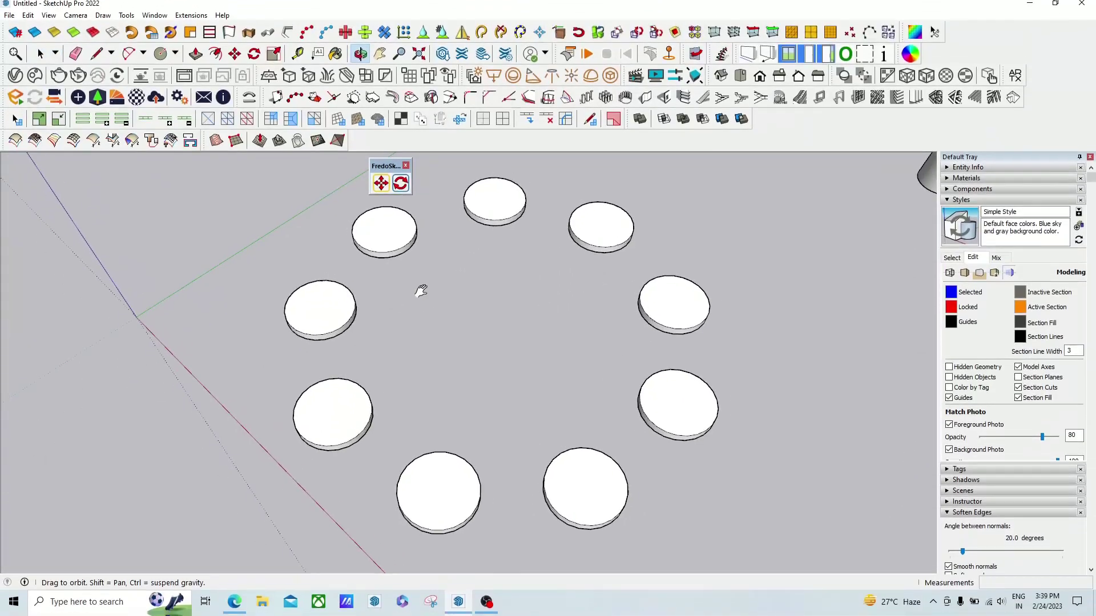
# - Inspect the nine discs in the ring by selecting them one at a time, and clear the selection
pyautogui.press('space')
pyautogui.click(343, 297)
pyautogui.click(367, 423)
pyautogui.click(481, 475)
pyautogui.click(627, 473)
pyautogui.click(683, 409)
pyautogui.click(685, 303)
pyautogui.click(611, 225)
pyautogui.click(504, 199)
pyautogui.click(395, 230)
pyautogui.scroll(-2, 484, 266)
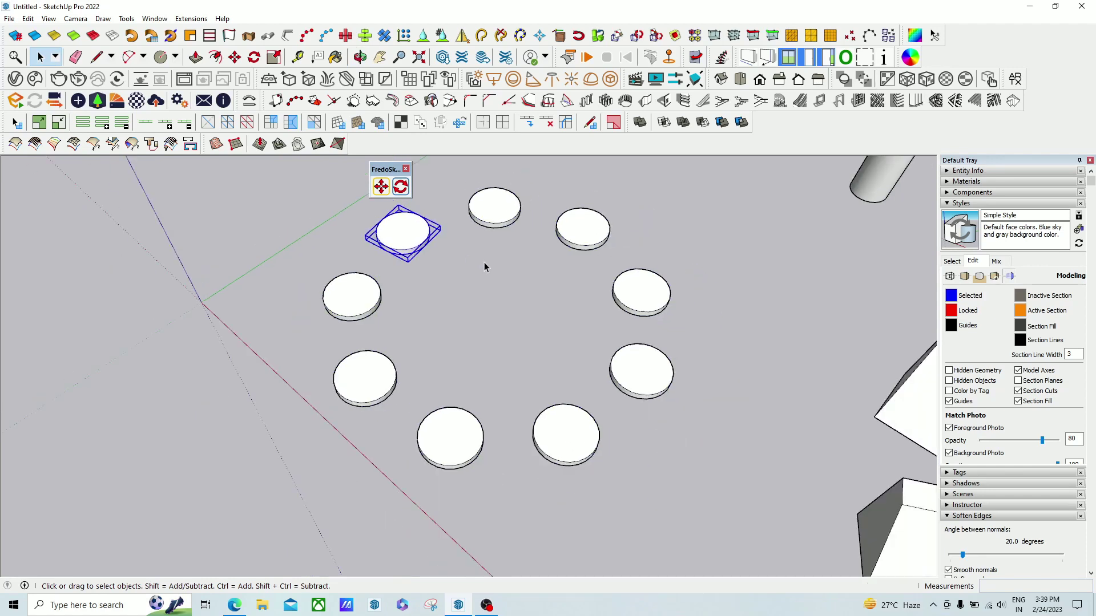
pyautogui.scroll(3, 434, 297)
pyautogui.click(307, 234)
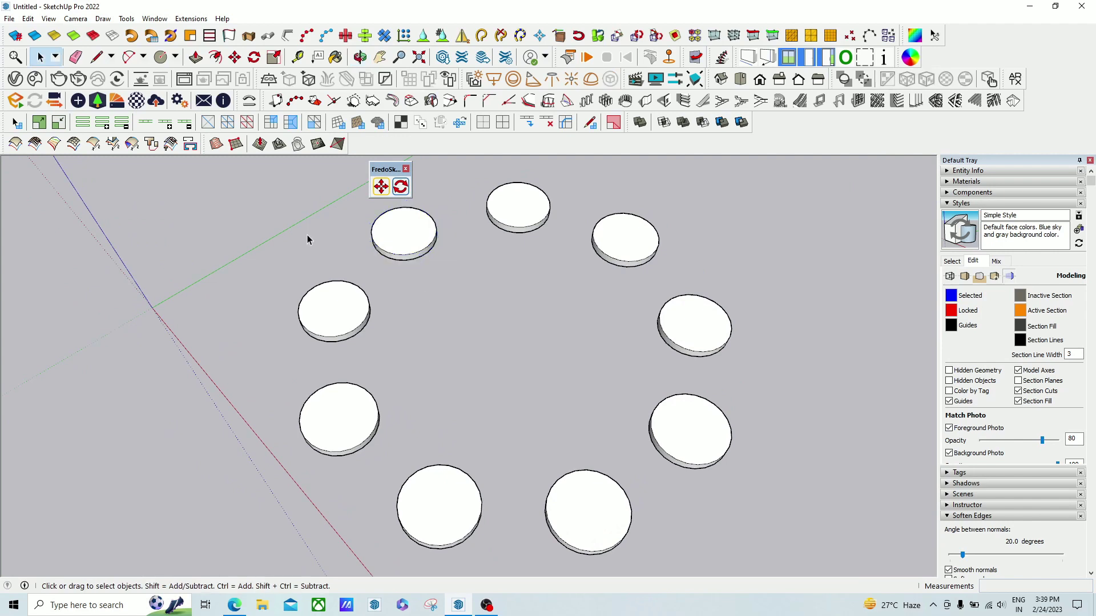
pyautogui.click(382, 187)
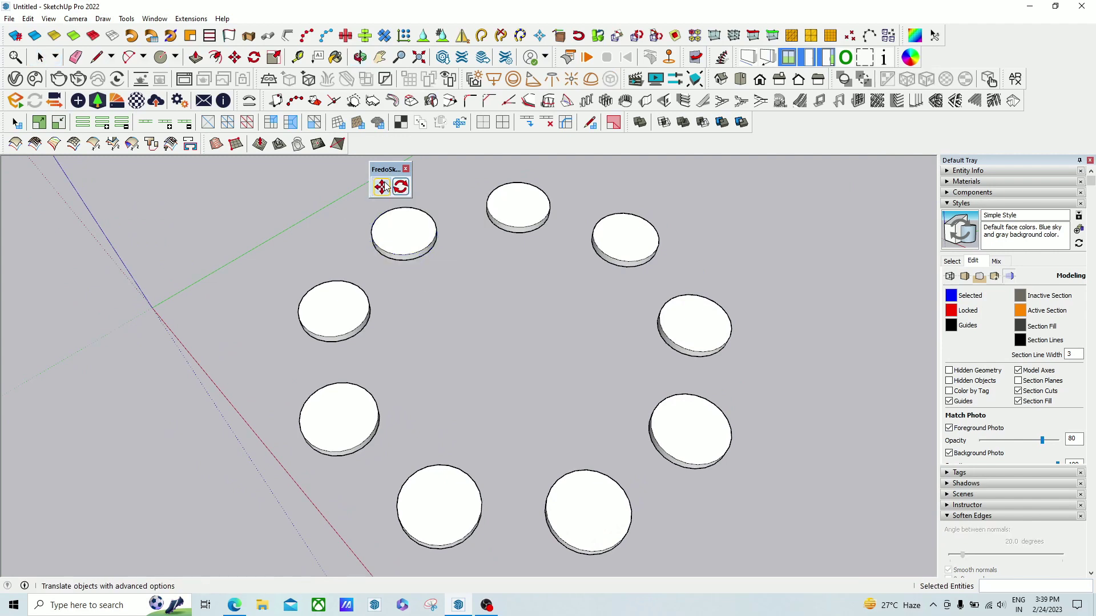
pyautogui.scroll(-1, 399, 367)
pyautogui.scroll(-1, 339, 308)
pyautogui.click(339, 308)
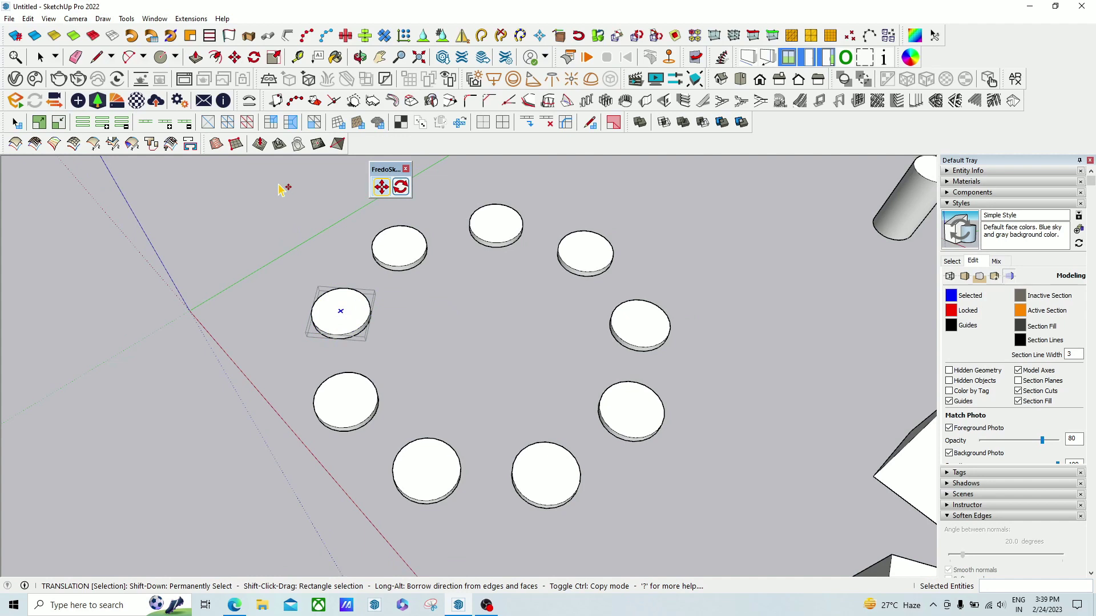
pyautogui.moveTo(411, 293); pyautogui.dragTo(742, 545)
pyautogui.keyDown('shift'); pyautogui.click(341, 306); pyautogui.keyUp('shift')
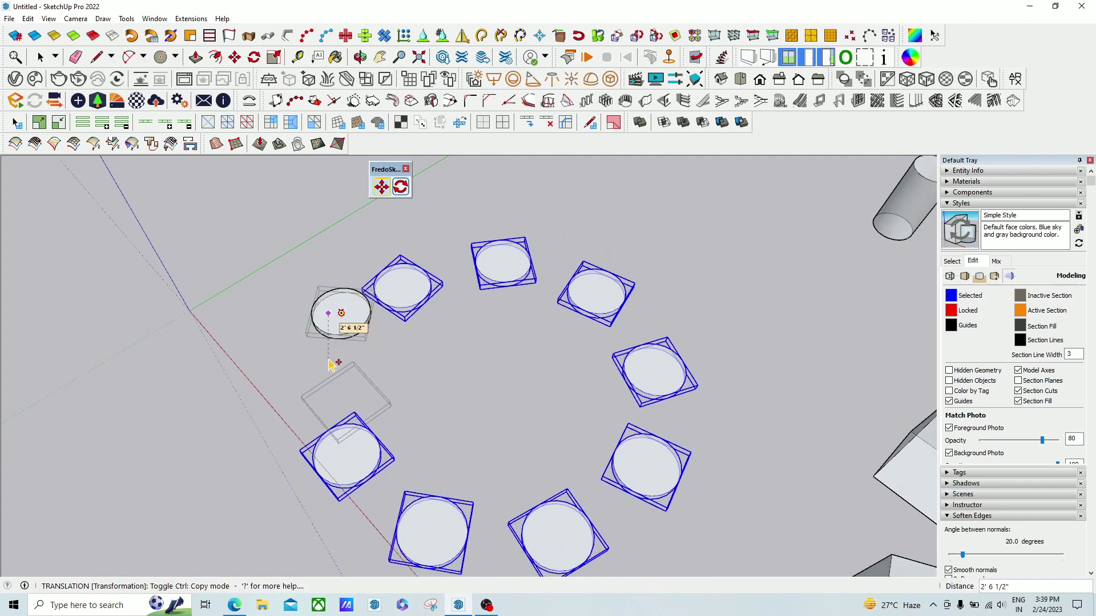
pyautogui.press('Escape')
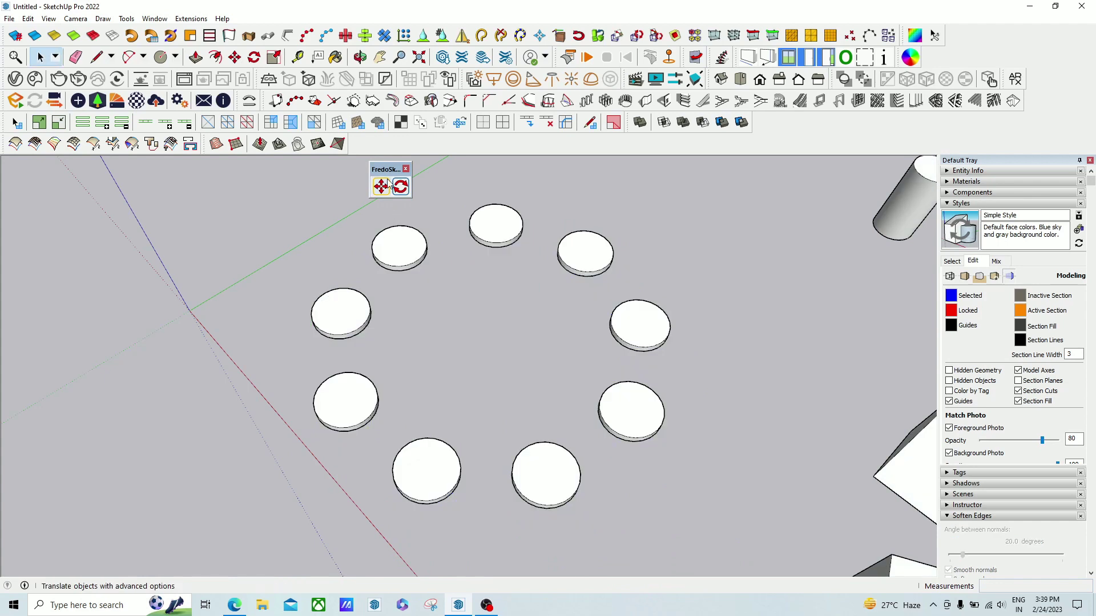
# - Select all nine discs of the ring with a FredoSketch translation window and set the move's start point inside the ring
pyautogui.click(388, 186)
pyautogui.moveTo(271, 179); pyautogui.dragTo(728, 537)
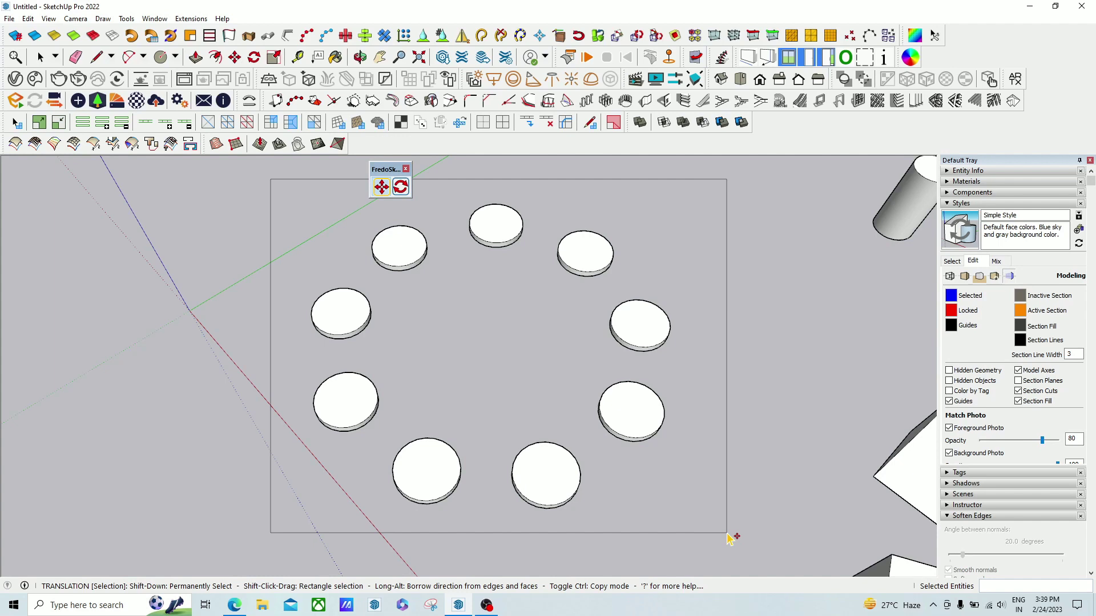
pyautogui.moveTo(729, 537); pyautogui.dragTo(729, 538)
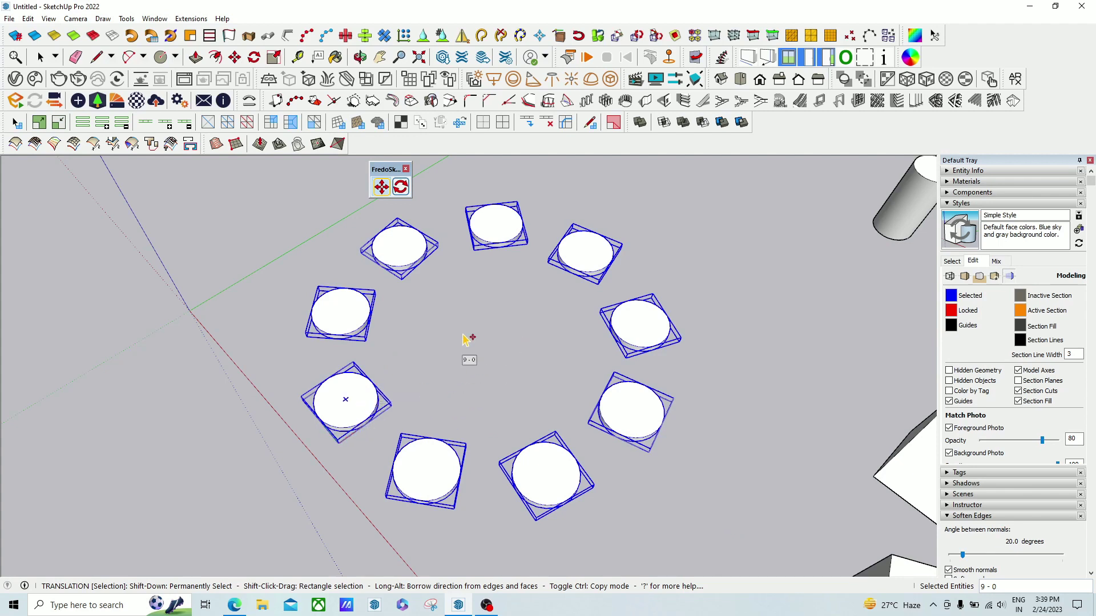
pyautogui.click(356, 401)
pyautogui.click(493, 343)
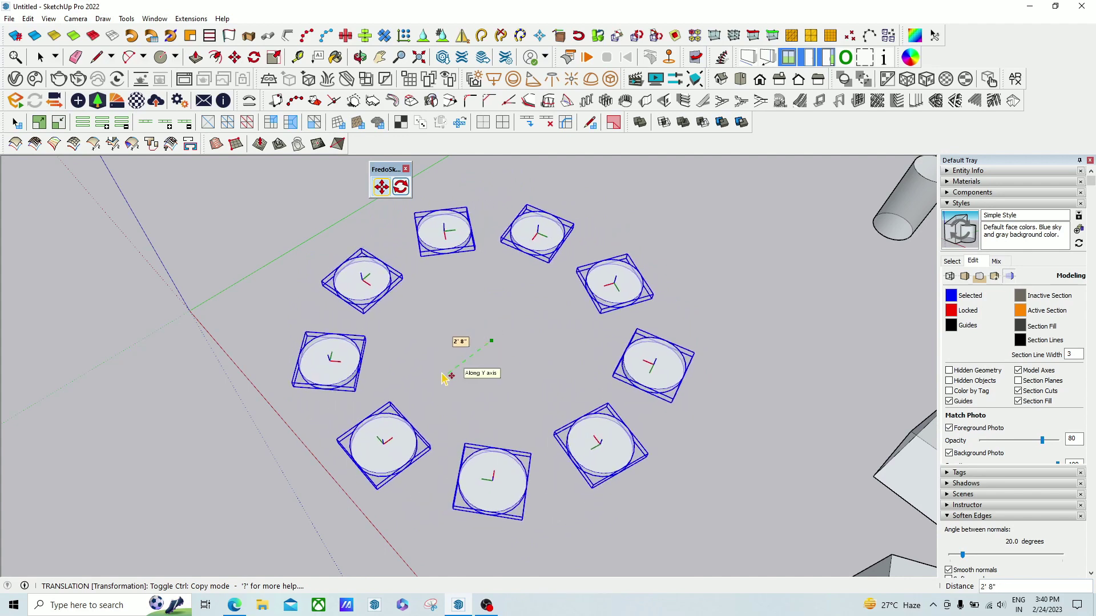
# - Copy the nine discs 5' outward from the ring, each along its own local axes
pyautogui.scroll(-3, 363, 411)
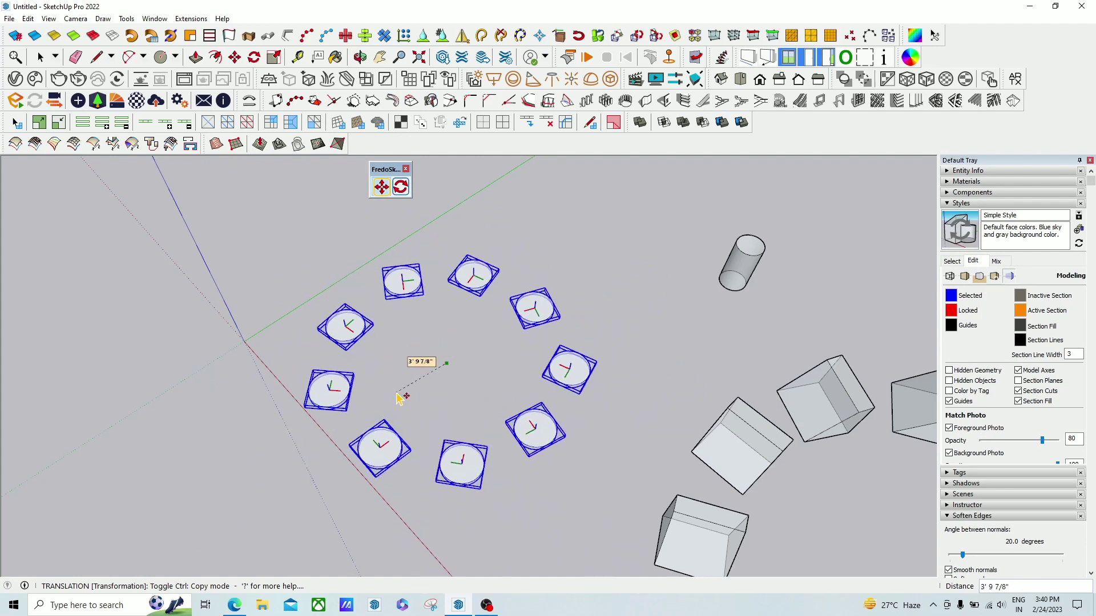
pyautogui.press('Tab')
pyautogui.press('Tab')
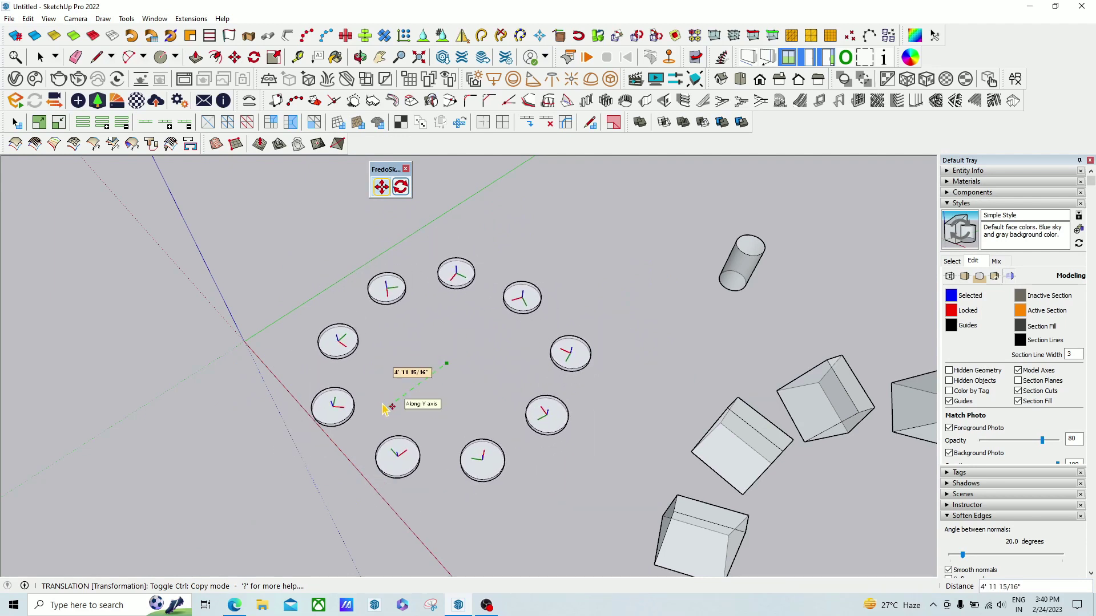
pyautogui.press('ctrl')
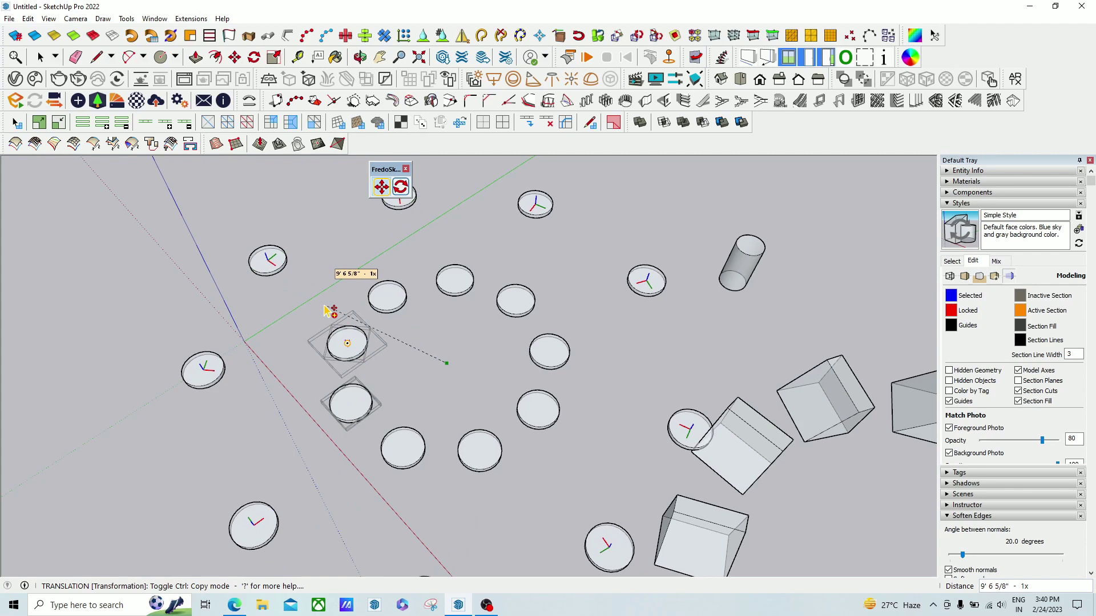
pyautogui.scroll(-3, 320, 302)
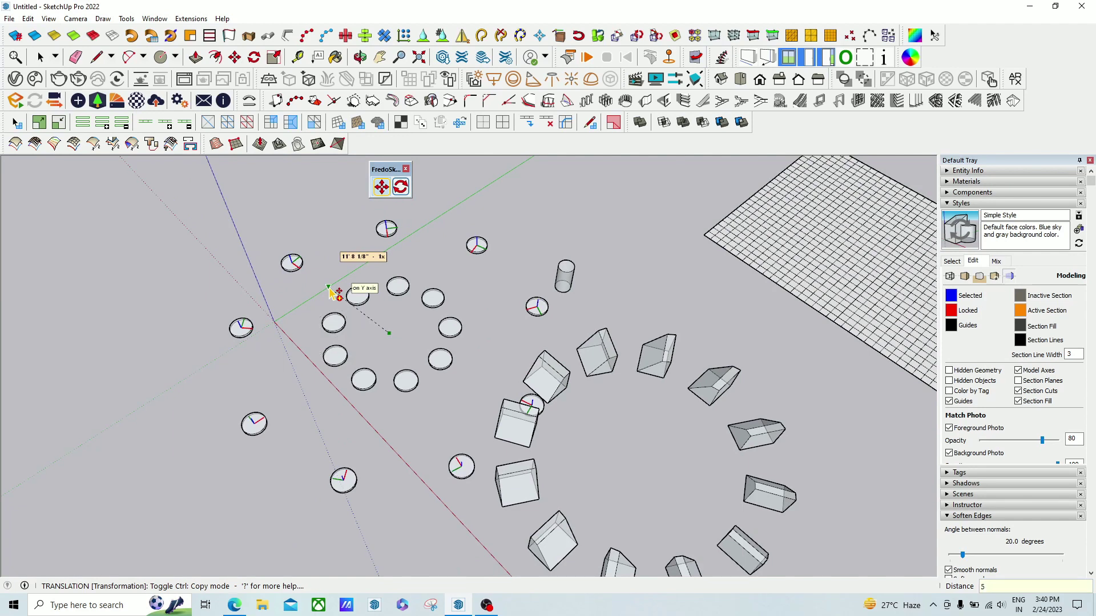
pyautogui.press('Return')
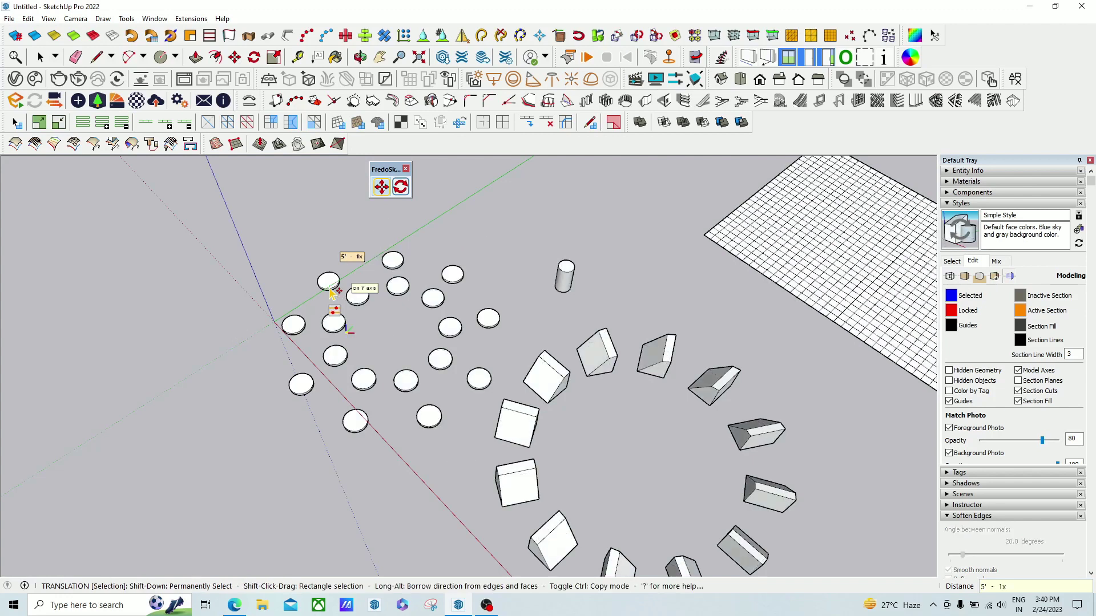
# - Increase the outward disc copies step by step to five per disc at the 5' spacing, and leave the translation tool
pyautogui.scroll(1, 332, 294)
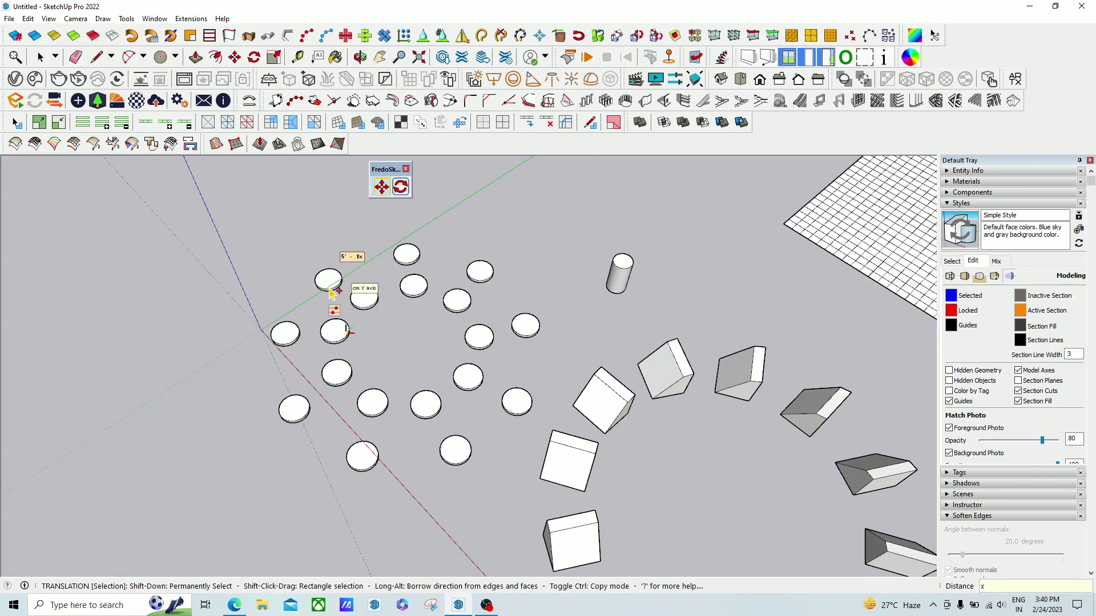
pyautogui.press('Return')
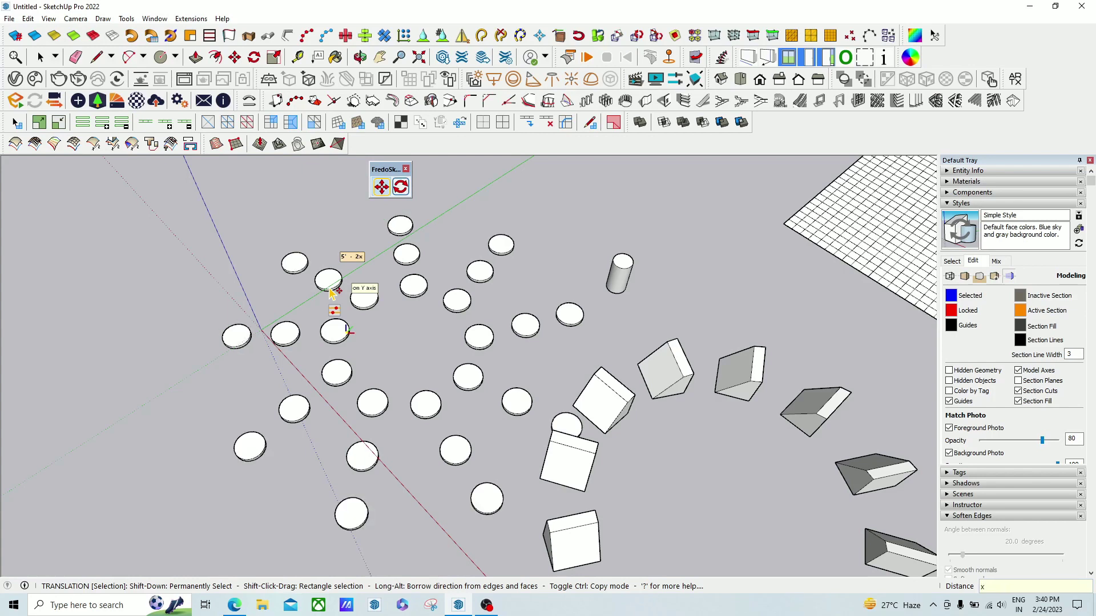
pyautogui.press('Return')
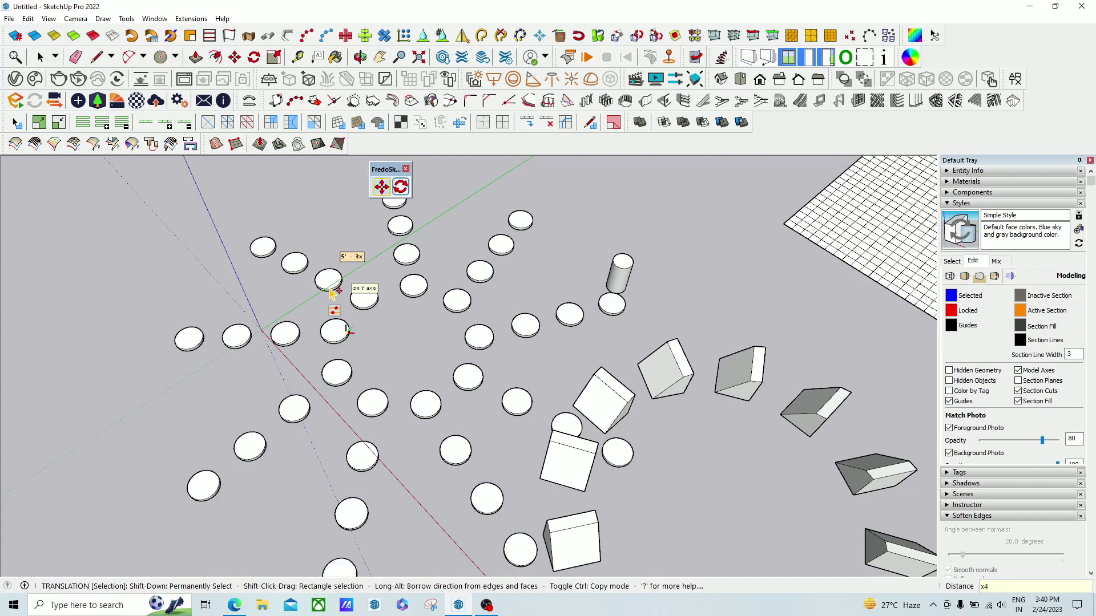
pyautogui.press('Return')
pyautogui.write('x5')
pyautogui.press('Return')
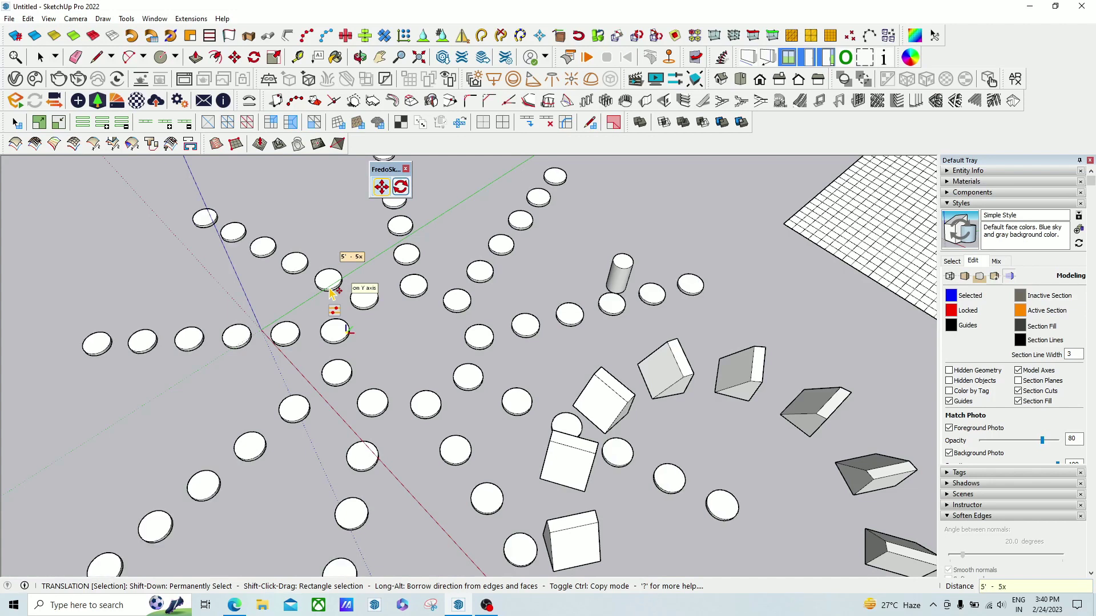
pyautogui.scroll(-2, 330, 291)
pyautogui.moveTo(353, 334); pyautogui.dragTo(402, 349, button='middle')
pyautogui.press('space')
pyautogui.scroll(2, 402, 348)
pyautogui.scroll(-2, 407, 389)
pyautogui.click(313, 245)
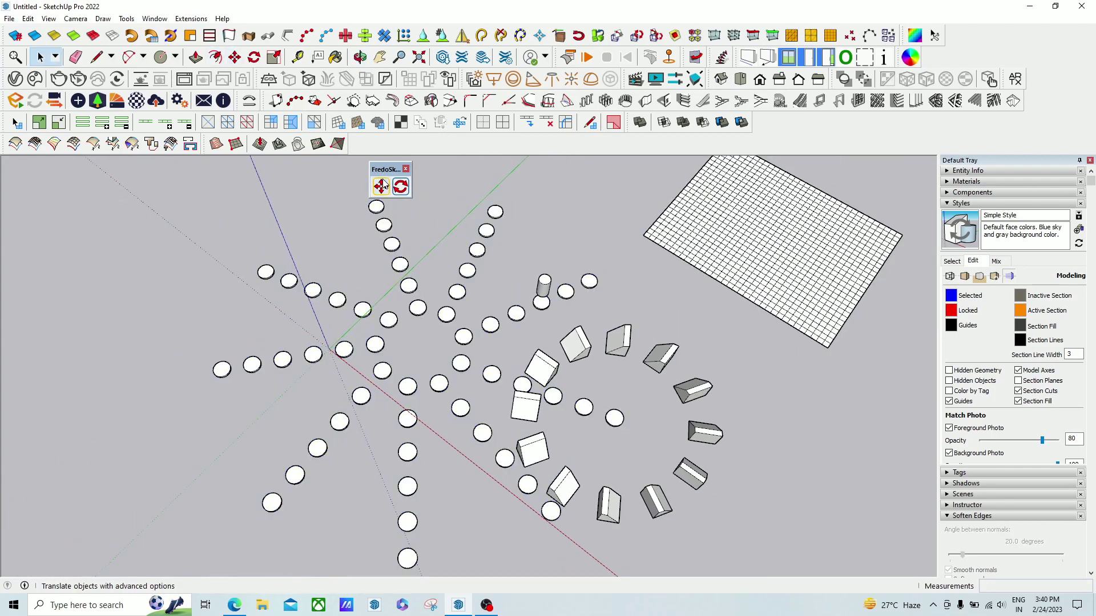
# - Examine the ring of wedge blocks from several angles, selecting one block to check it, and clear the selection
pyautogui.scroll(2, 518, 455)
pyautogui.moveTo(517, 455); pyautogui.dragTo(460, 356, button='middle')
pyautogui.scroll(2, 562, 338)
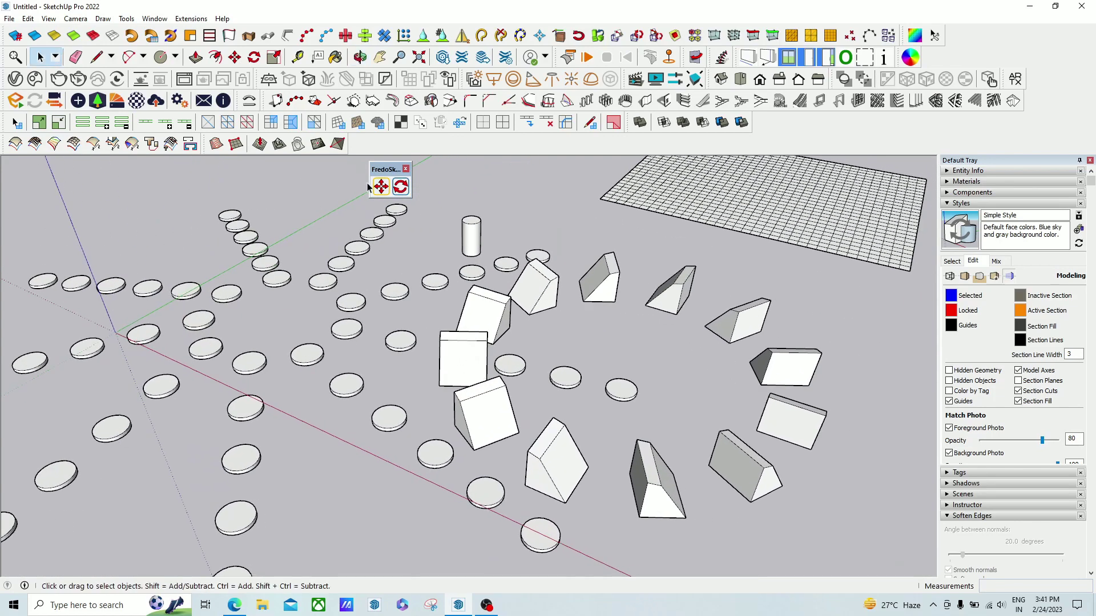
pyautogui.moveTo(382, 199); pyautogui.dragTo(444, 332, button='middle')
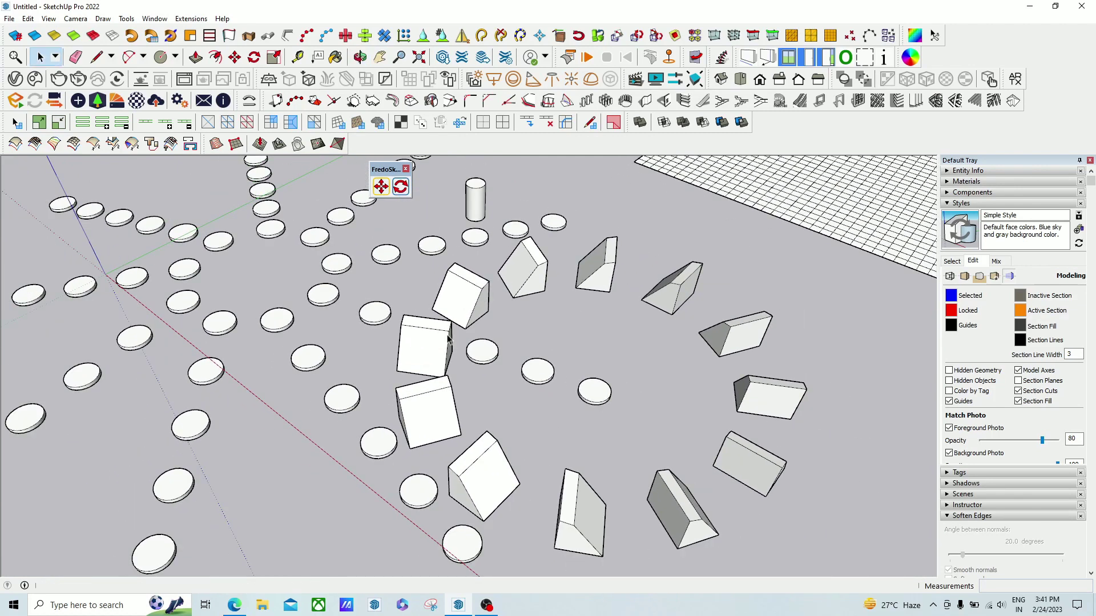
pyautogui.click(448, 338)
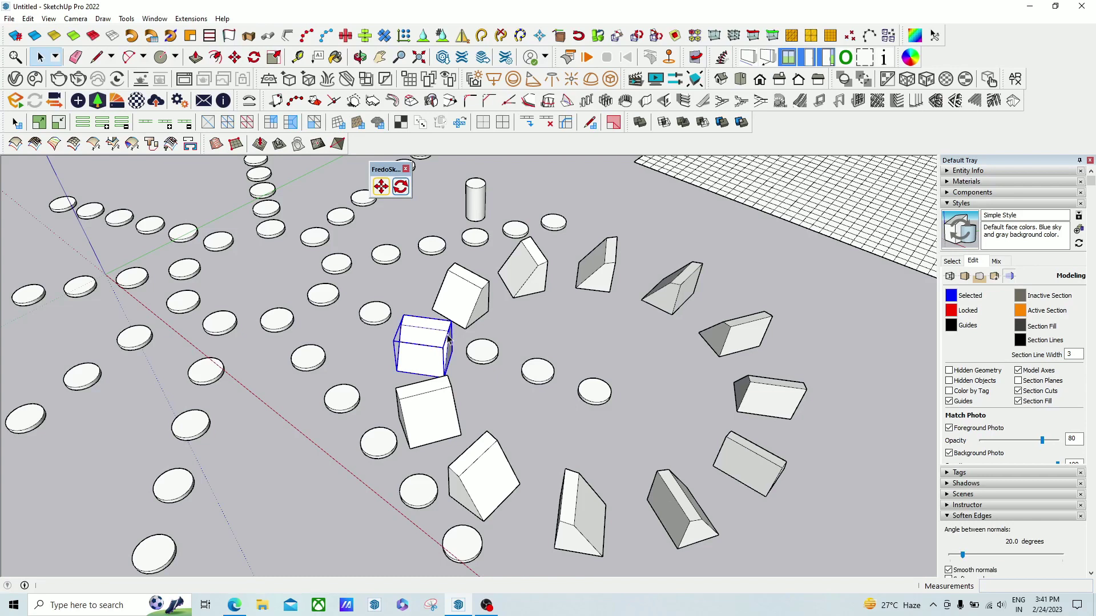
pyautogui.scroll(-2, 542, 342)
pyautogui.moveTo(600, 352); pyautogui.dragTo(605, 430, button='middle')
pyautogui.click(605, 430)
pyautogui.scroll(-2, 507, 357)
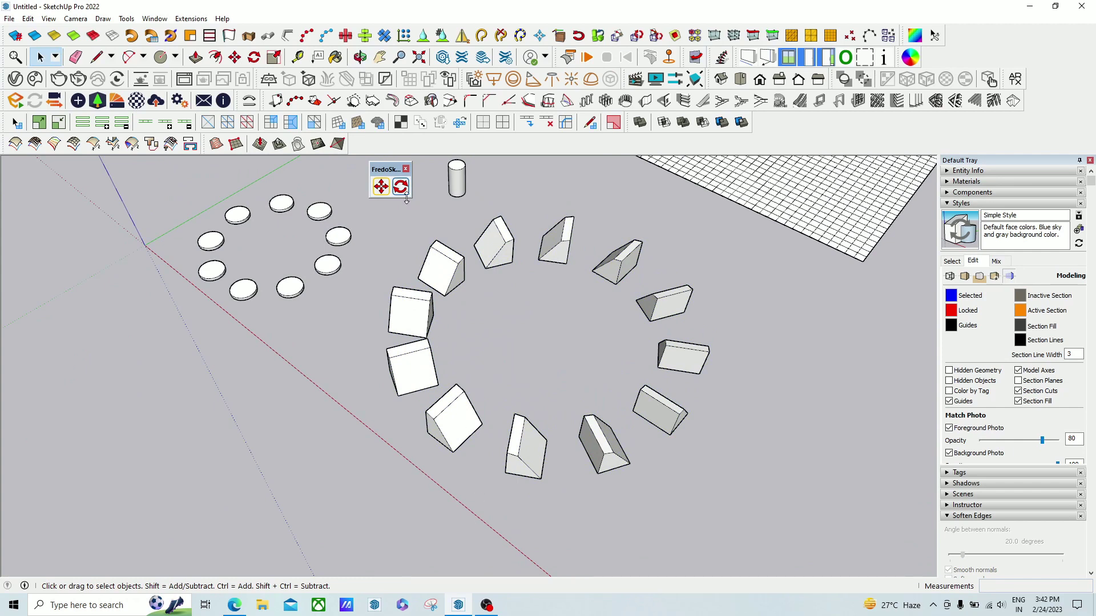
# - Select the twelve wedge blocks for FredoSketch rotation and set the rotation centre and reference direction on one block
pyautogui.moveTo(408, 228); pyautogui.dragTo(437, 260, button='middle')
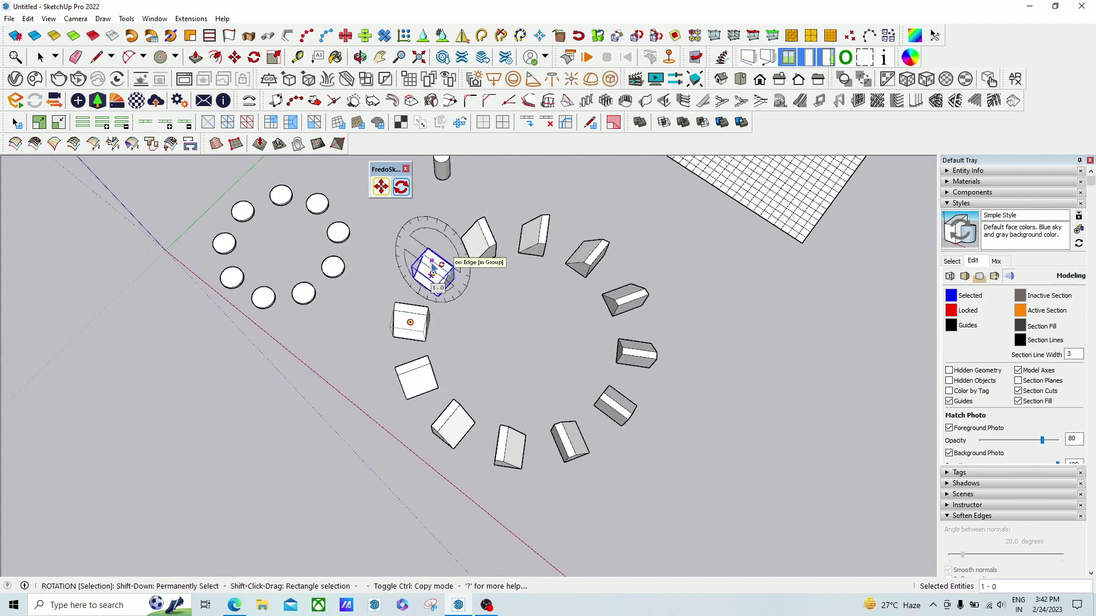
pyautogui.moveTo(404, 221); pyautogui.dragTo(670, 476)
pyautogui.keyDown('shift'); pyautogui.moveTo(456, 191); pyautogui.dragTo(549, 275); pyautogui.keyUp('shift')
pyautogui.moveTo(428, 448); pyautogui.dragTo(391, 382, button='middle')
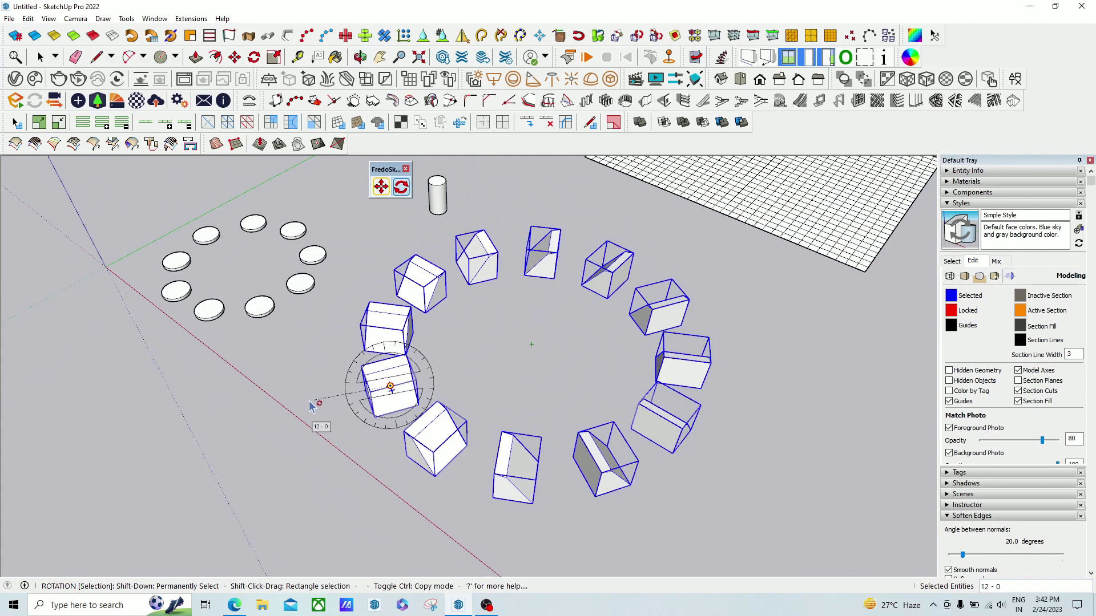
pyautogui.click(263, 403)
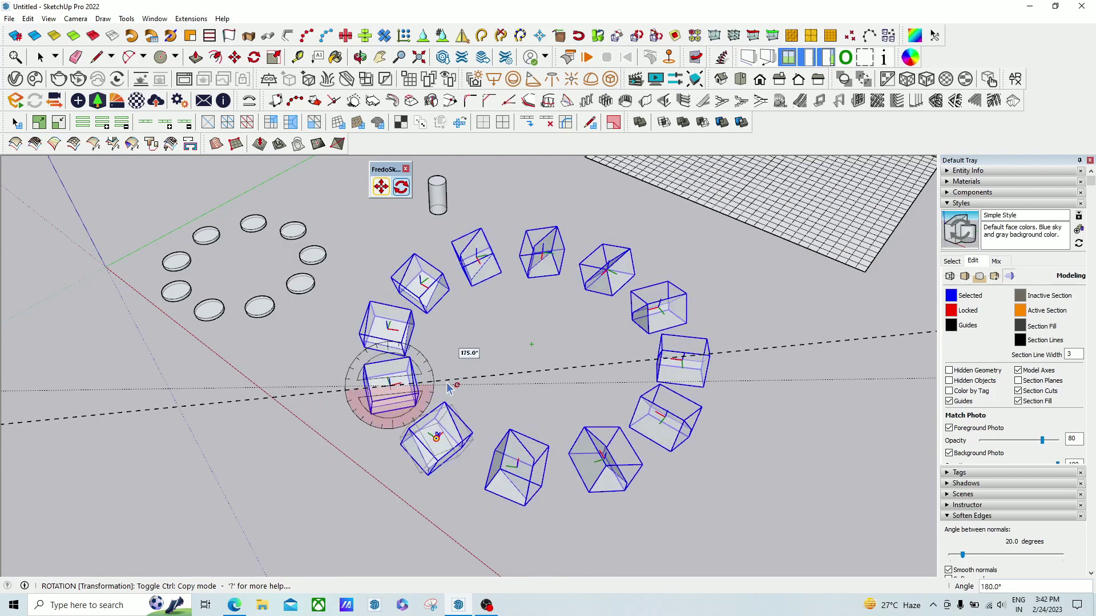
# - Make ten rotated copies of each wedge block at 15° increments about its own centre, and leave the rotation tool
pyautogui.moveTo(336, 377); pyautogui.dragTo(384, 344, button='middle')
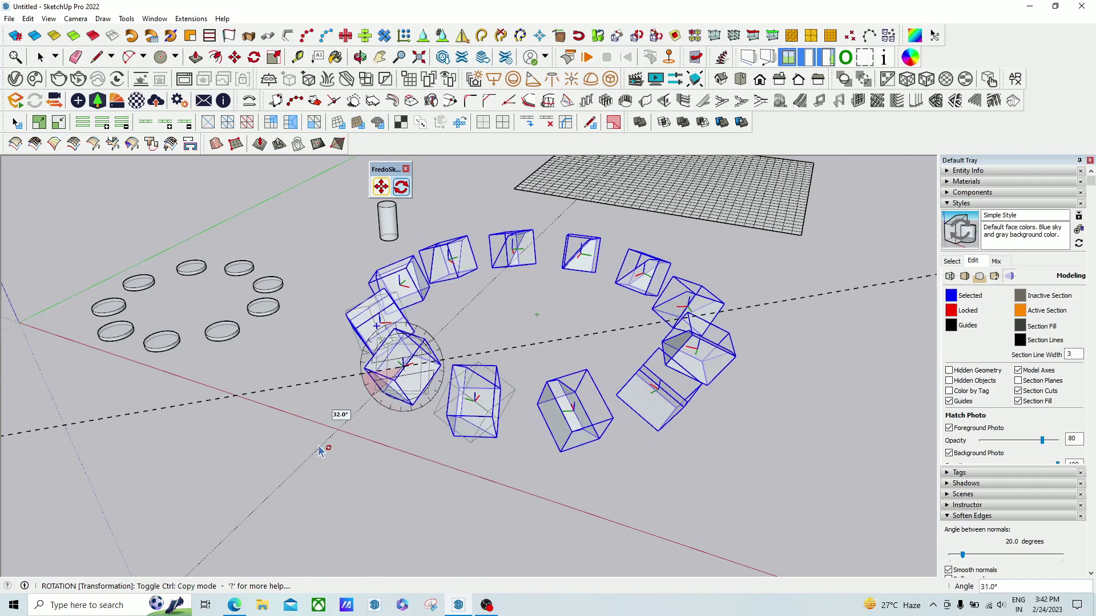
pyautogui.press('ctrl')
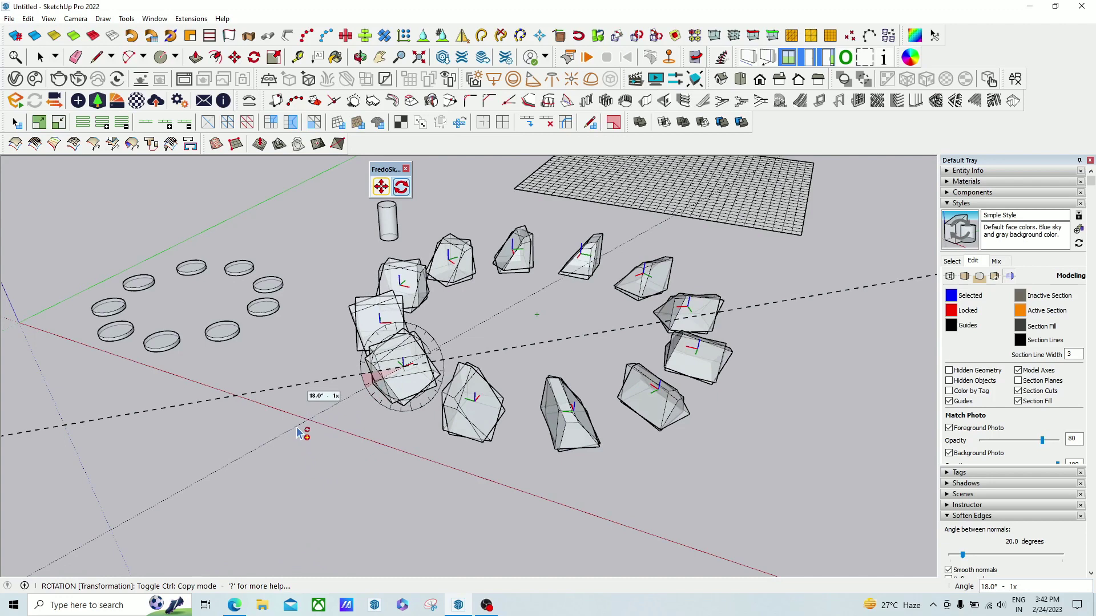
pyautogui.press('Return')
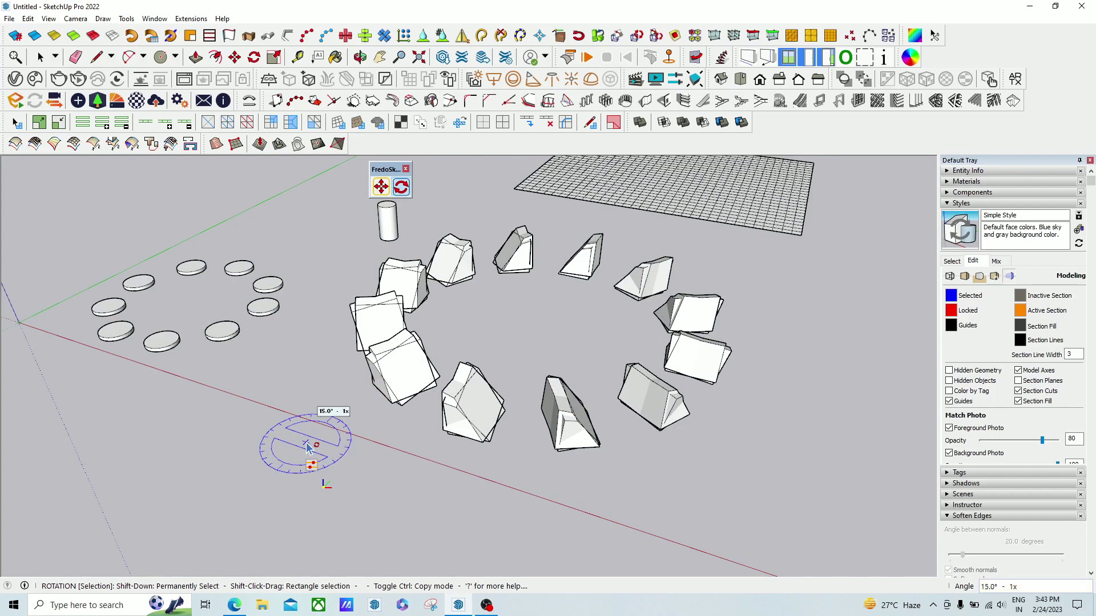
pyautogui.press('Return')
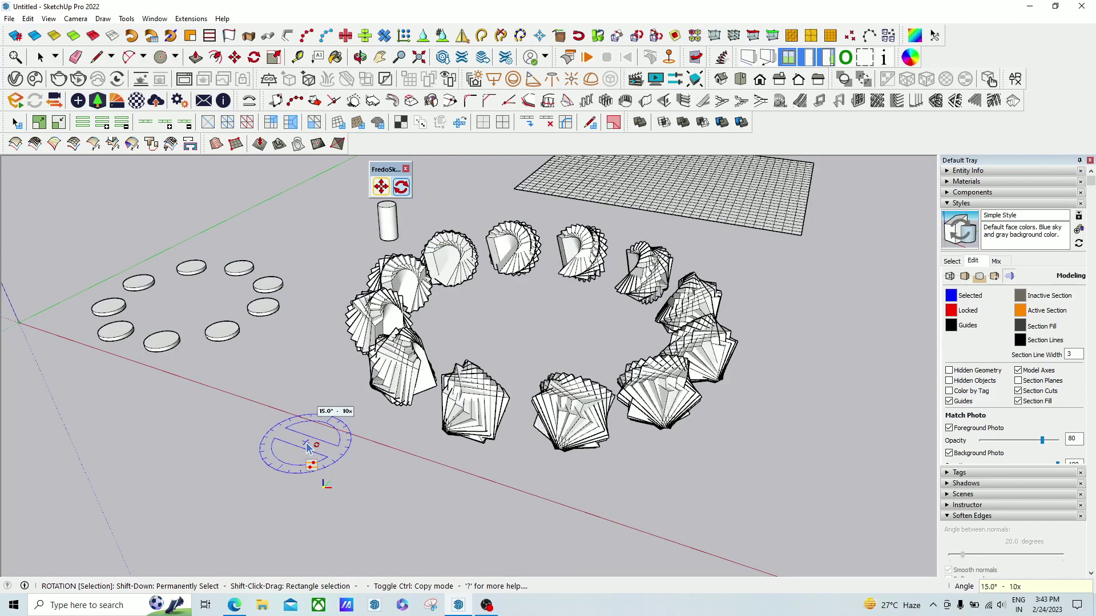
pyautogui.scroll(-1, 361, 506)
pyautogui.moveTo(360, 507); pyautogui.dragTo(262, 479, button='middle')
pyautogui.press('space')
pyautogui.scroll(3, 496, 457)
pyautogui.scroll(-2, 596, 511)
pyautogui.click(595, 511)
# - Examine the fanned wedge copies from above and the flat gridded surface beside them
pyautogui.moveTo(595, 510); pyautogui.dragTo(428, 306, button='middle')
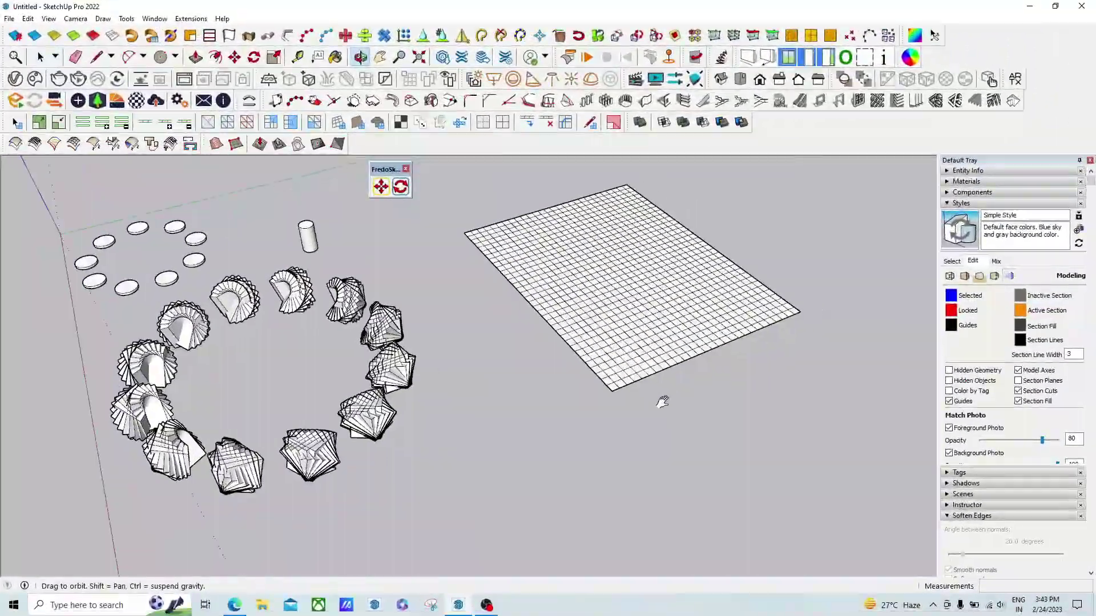
pyautogui.moveTo(660, 399)
pyautogui.mouseDown(button='middle')
pyautogui.moveTo(626, 315)
pyautogui.moveTo(542, 325)
pyautogui.moveTo(543, 371)
pyautogui.moveTo(538, 336)
pyautogui.mouseUp(button='middle')
pyautogui.doubleClick(540, 338)
pyautogui.scroll(-3, 540, 340)
pyautogui.click(765, 294)
pyautogui.scroll(5, 521, 322)
pyautogui.scroll(-4, 491, 342)
pyautogui.scroll(2, 500, 410)
pyautogui.moveTo(426, 379); pyautogui.dragTo(479, 311, button='middle')
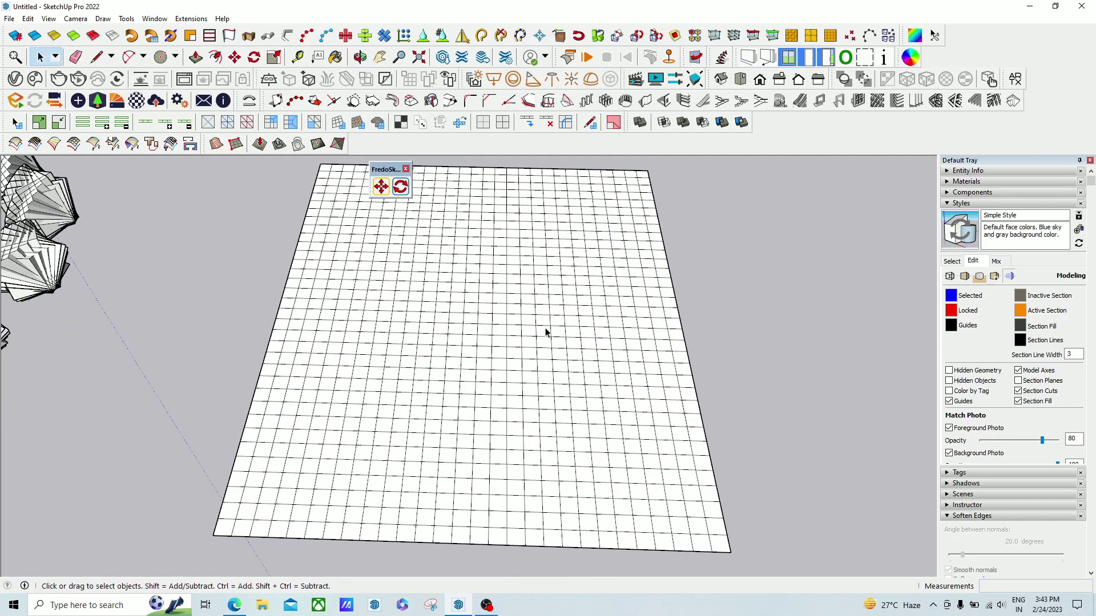
# - Try to move a large freehand-selected patch of vertices in the middle of the flat grid with FredoSketch Translation
pyautogui.click(381, 186)
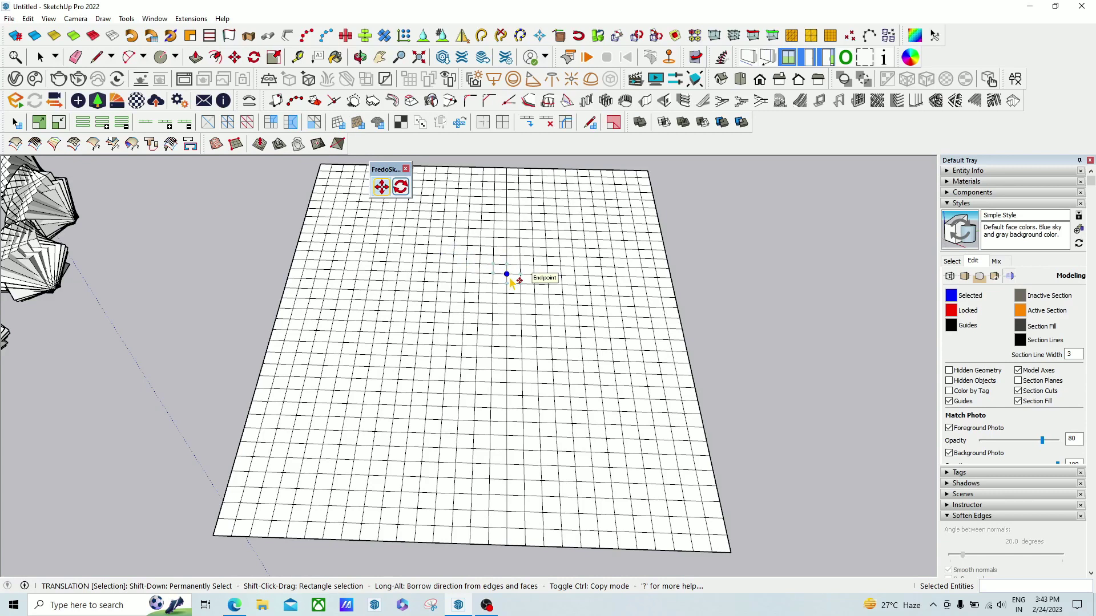
pyautogui.moveTo(510, 280)
pyautogui.mouseDown()
pyautogui.moveTo(580, 384)
pyautogui.moveTo(435, 447)
pyautogui.moveTo(335, 269)
pyautogui.moveTo(512, 292)
pyautogui.mouseUp()
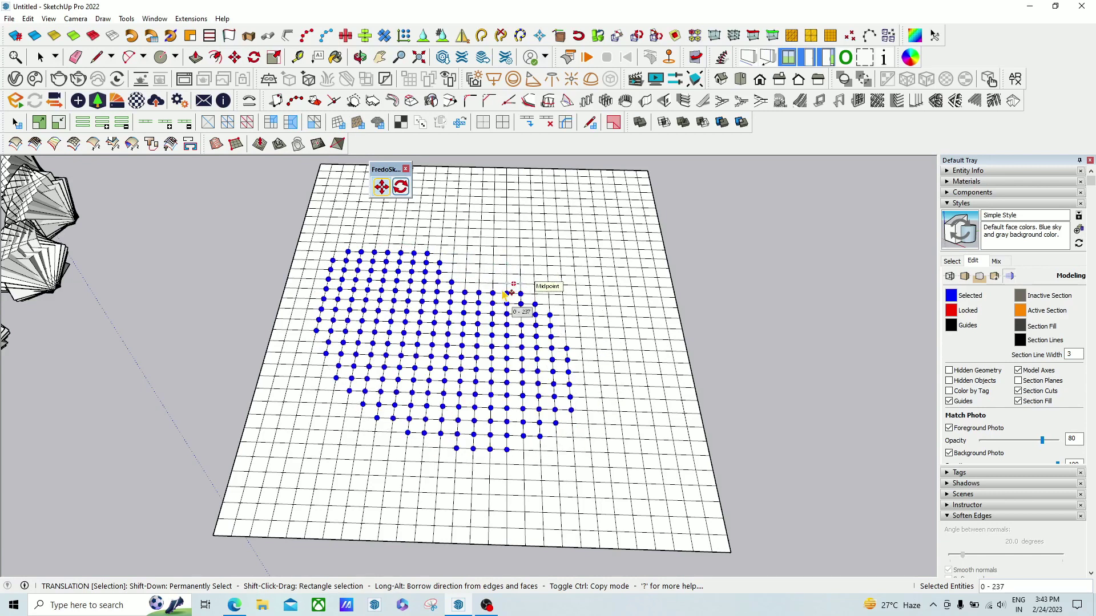
pyautogui.click(480, 317)
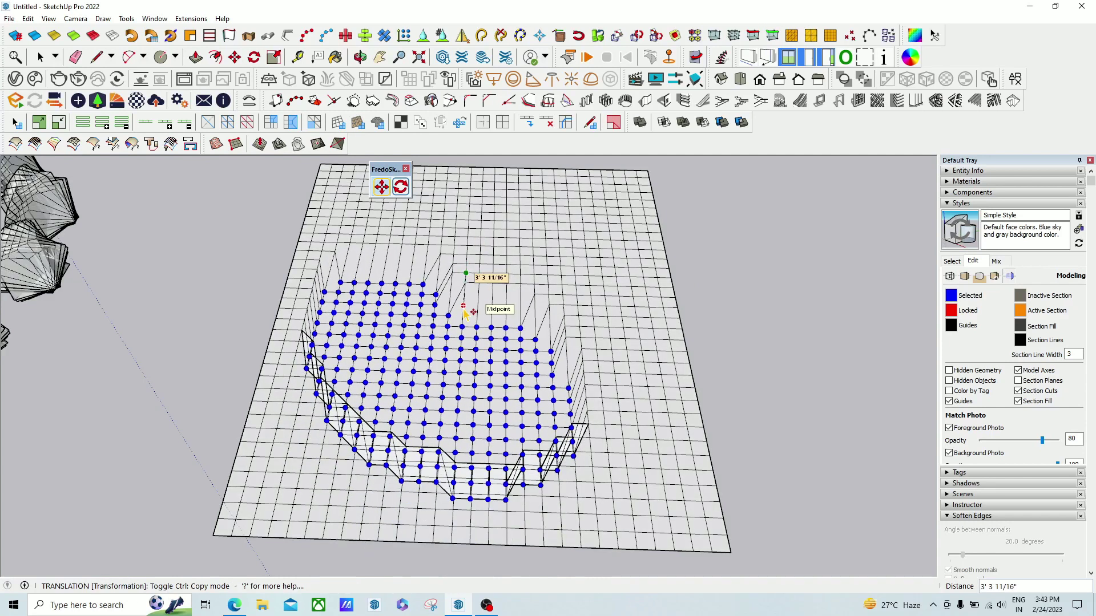
pyautogui.press('Escape')
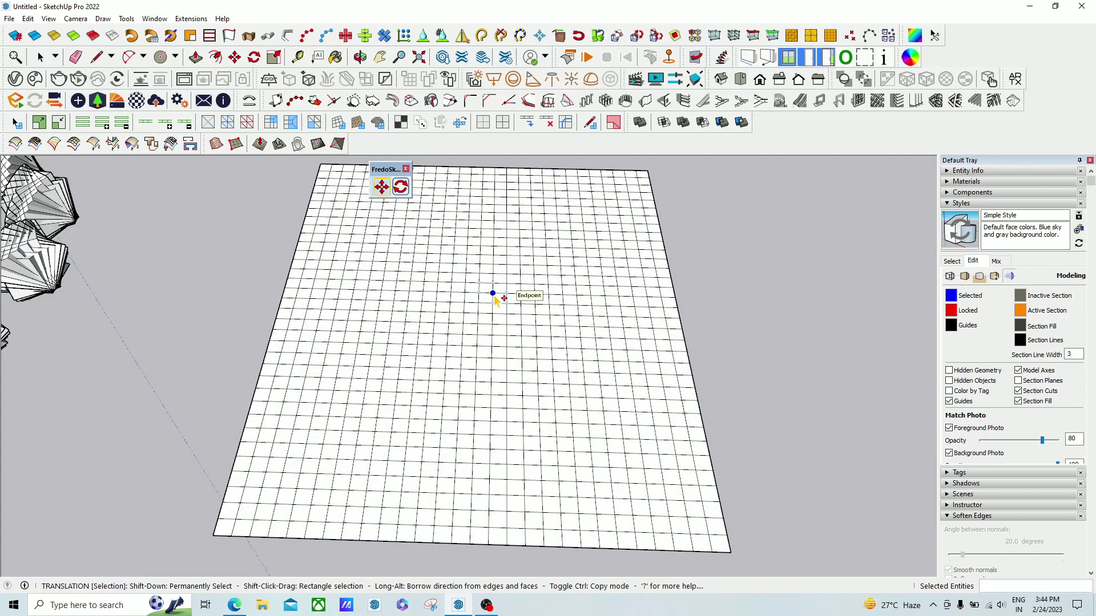
# - Select a small freehand patch of about 25 vertices near the grid's centre and turn on the falloff around it
pyautogui.moveTo(494, 298)
pyautogui.mouseDown()
pyautogui.moveTo(526, 337)
pyautogui.moveTo(457, 320)
pyautogui.moveTo(482, 293)
pyautogui.moveTo(494, 297)
pyautogui.mouseUp()
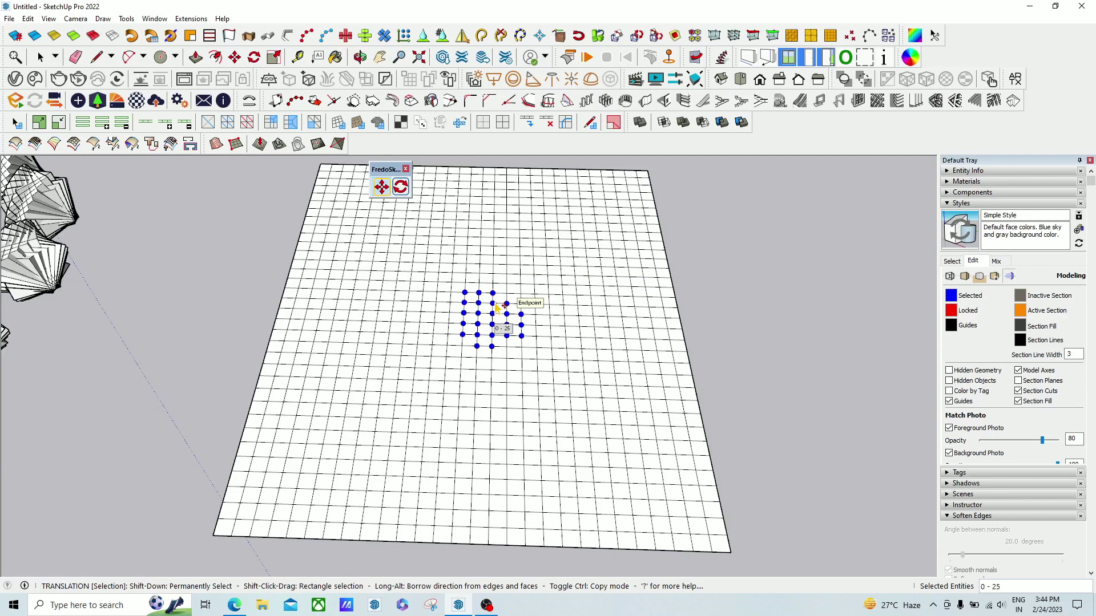
pyautogui.scroll(1, 496, 307)
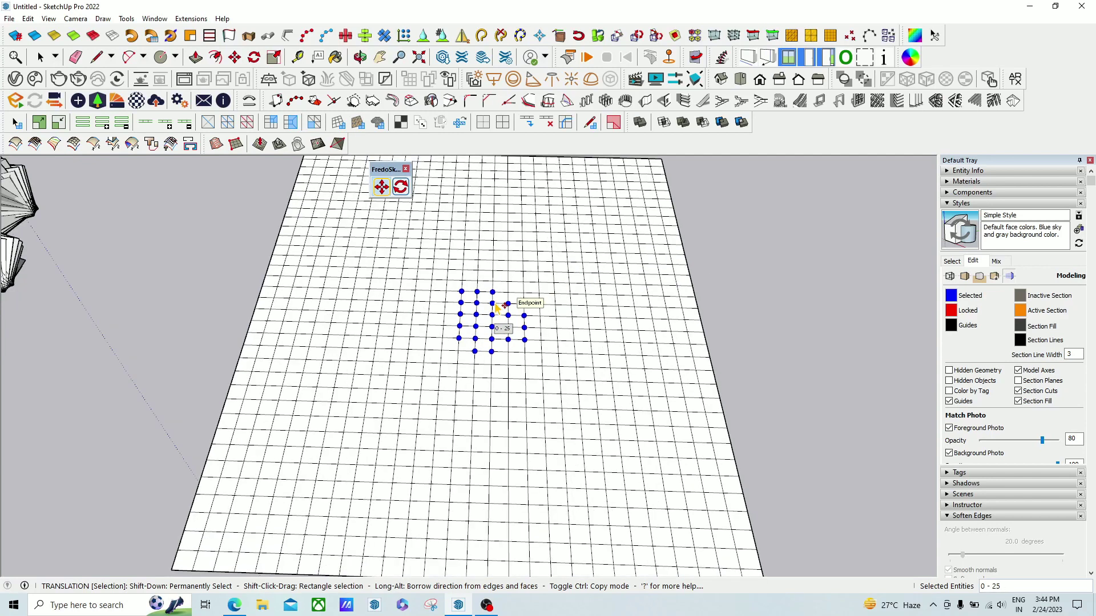
pyautogui.press('Tab')
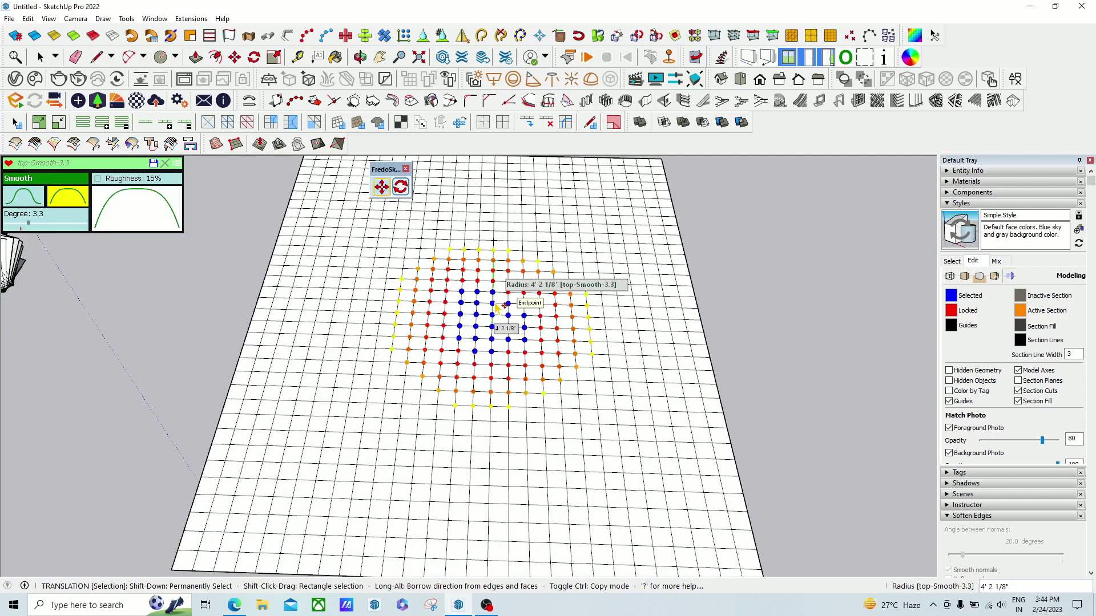
# - Enlarge the falloff radius around the selected patch to about 13' 1 5/16"
pyautogui.press('Up')
pyautogui.press('Up')
pyautogui.press('Up')
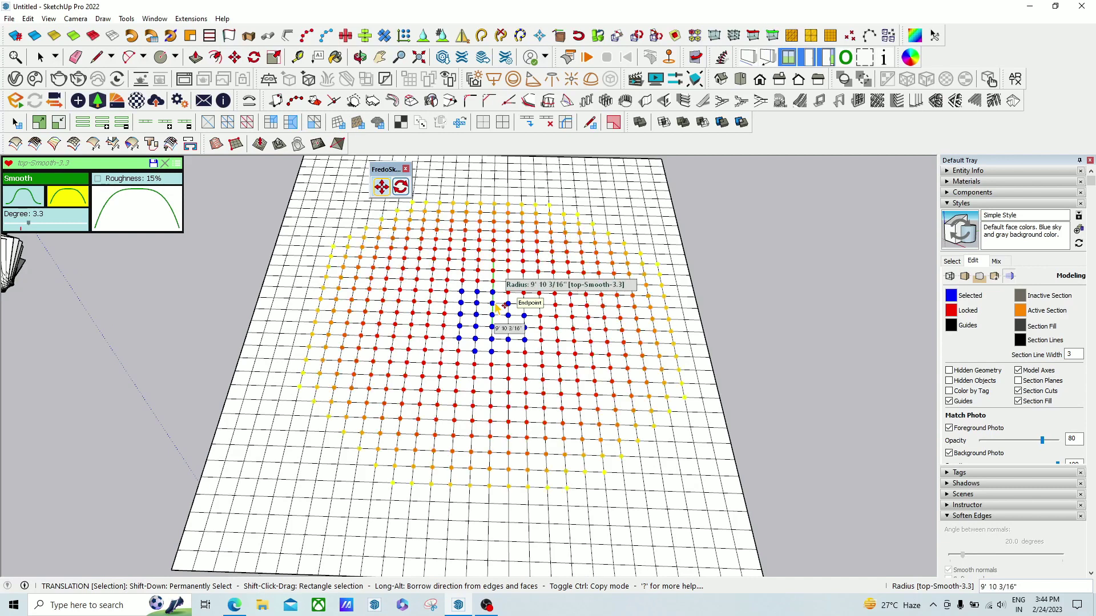
pyautogui.scroll(2, 495, 307)
pyautogui.scroll(-2, 495, 307)
pyautogui.scroll(-3, 496, 307)
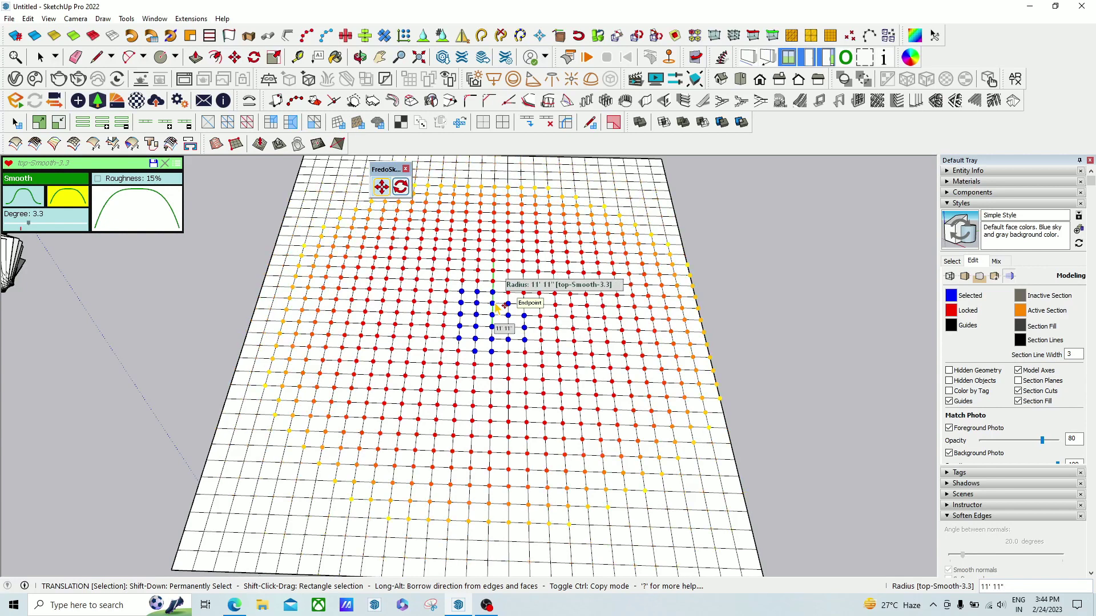
pyautogui.scroll(2, 495, 307)
pyautogui.scroll(1, 495, 304)
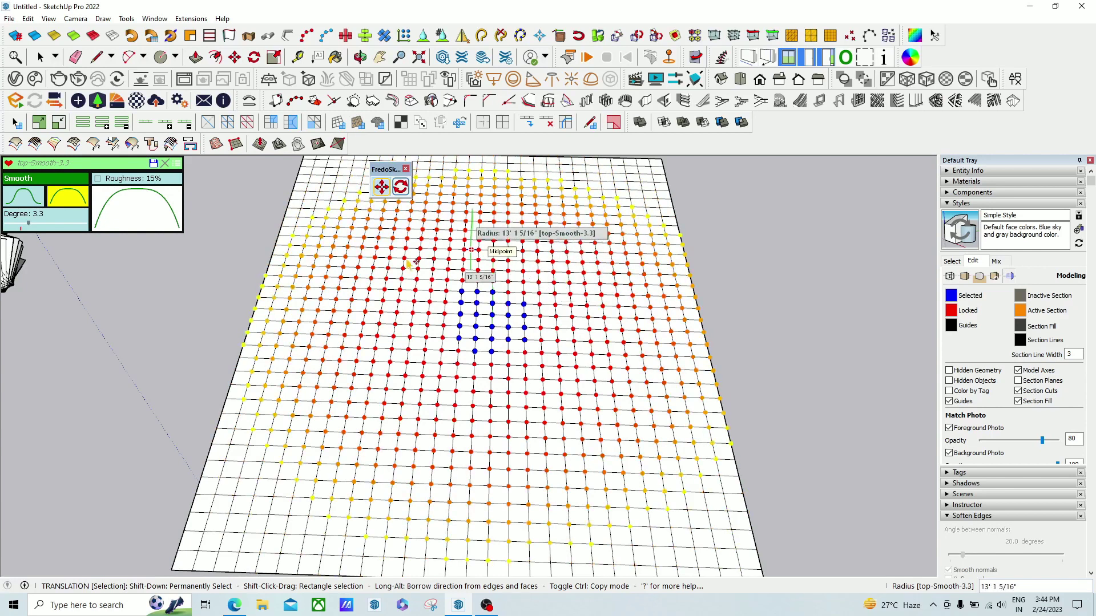
# - Raise the selected grid patch about 6' 5 1/4" straight up along the blue axis with the Smooth falloff to form a dome
pyautogui.moveTo(490, 313)
pyautogui.mouseDown(button='middle')
pyautogui.moveTo(514, 350)
pyautogui.moveTo(427, 309)
pyautogui.moveTo(491, 319)
pyautogui.mouseUp(button='middle')
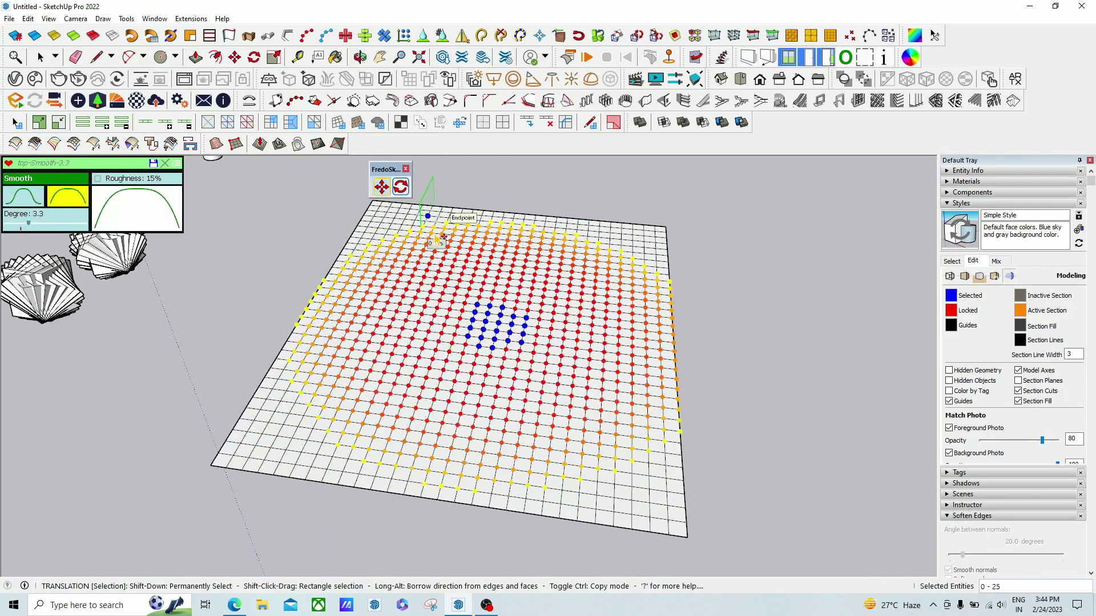
pyautogui.click(491, 321)
pyautogui.moveTo(517, 254); pyautogui.dragTo(418, 201, button='middle')
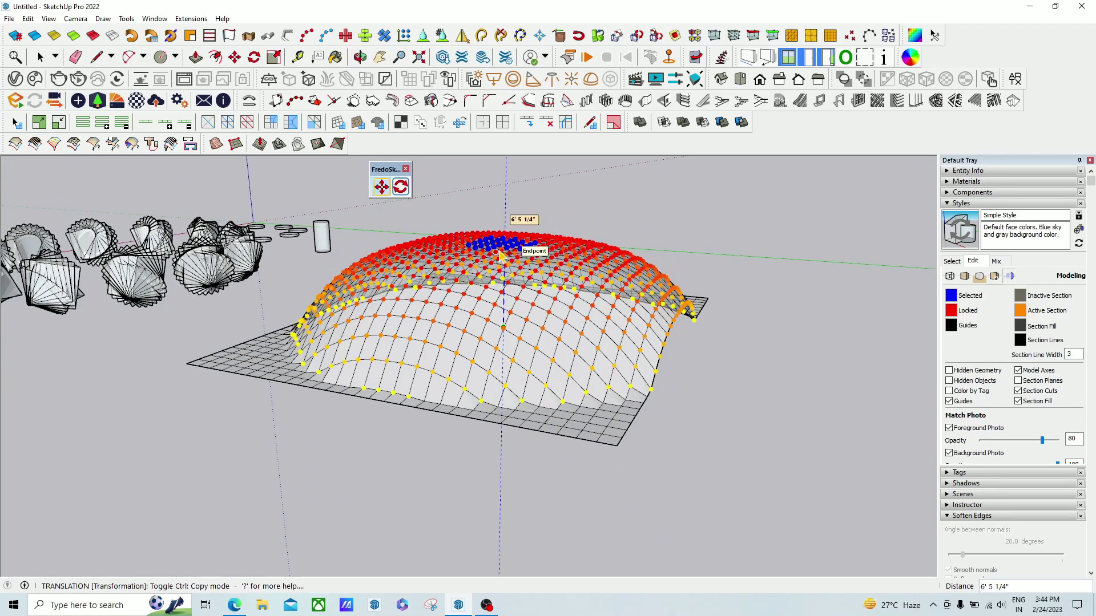
pyautogui.click(507, 251)
pyautogui.moveTo(530, 267); pyautogui.dragTo(403, 289, button='middle')
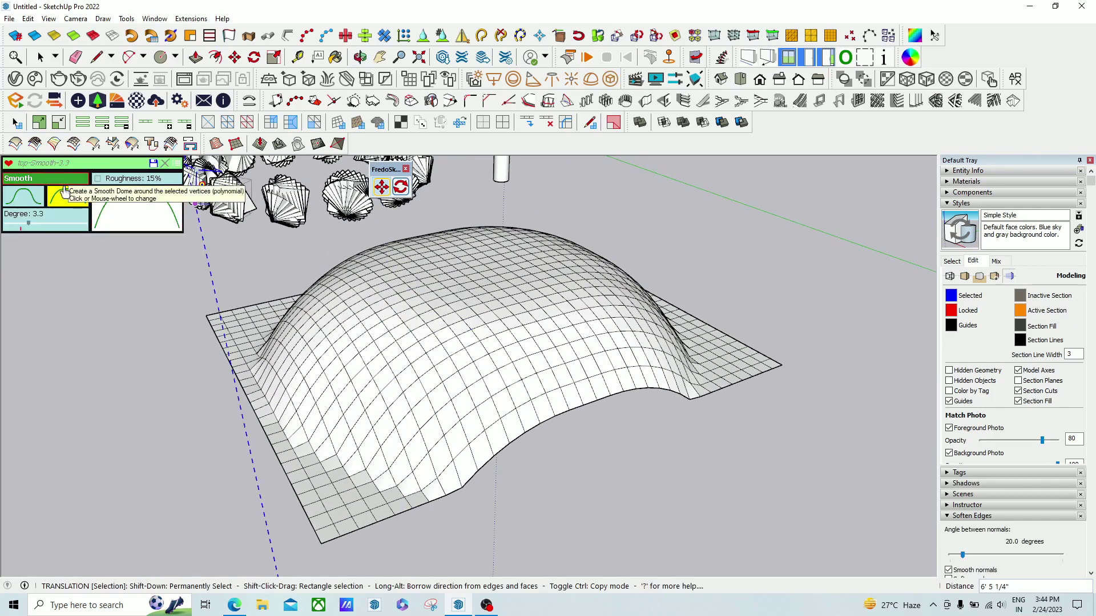
# - Try the Sharp, Plateau and Peak falloff families on the raised dome and settle on Bezier
pyautogui.click(57, 178)
pyautogui.scroll(-2, 55, 80)
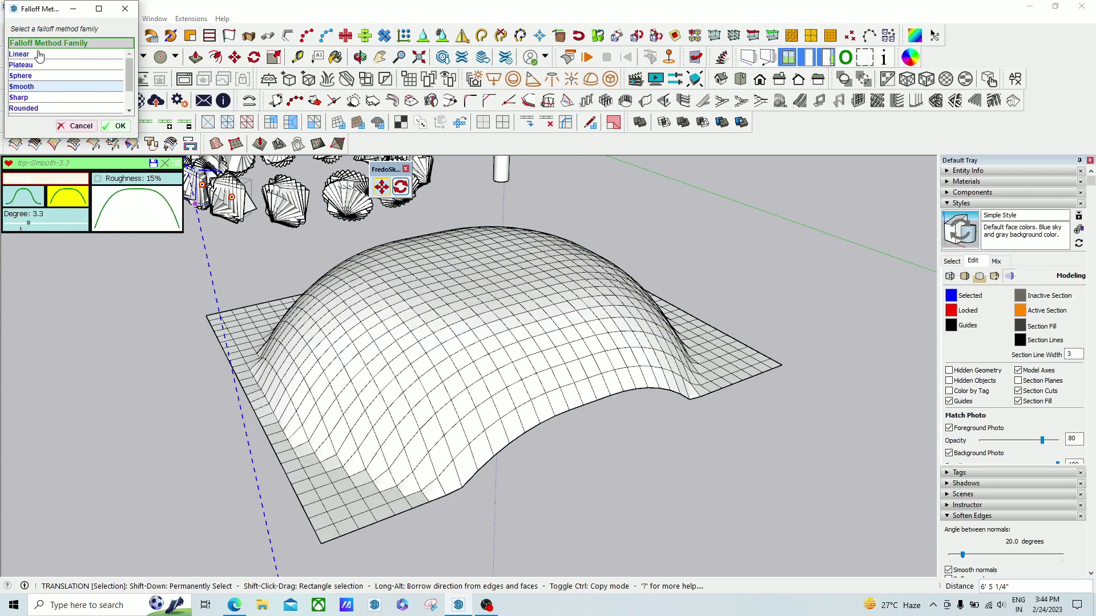
pyautogui.click(130, 125)
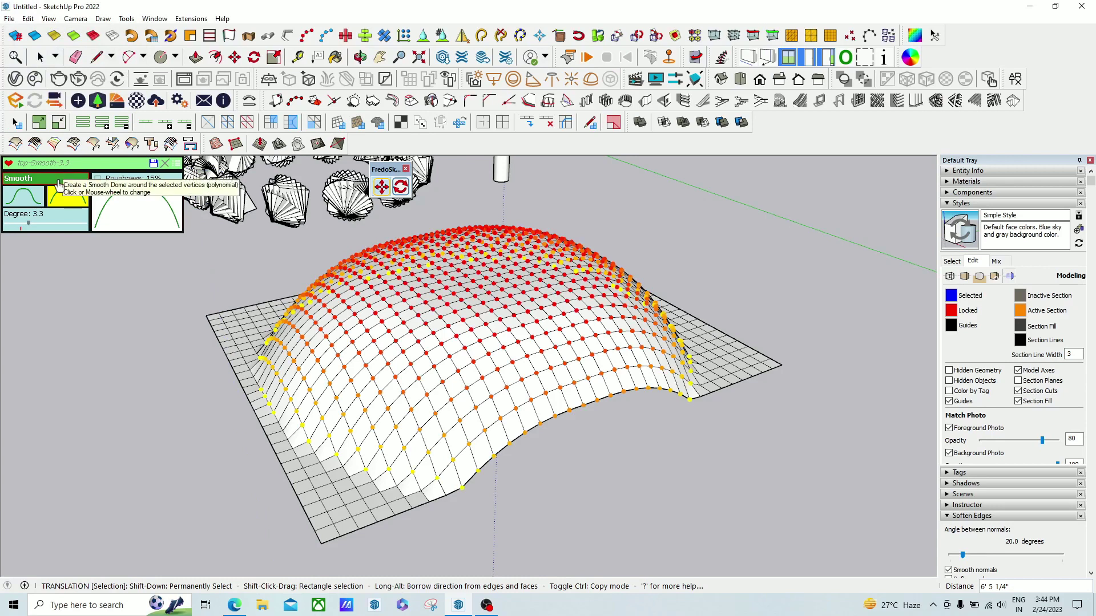
pyautogui.scroll(-1, 58, 182)
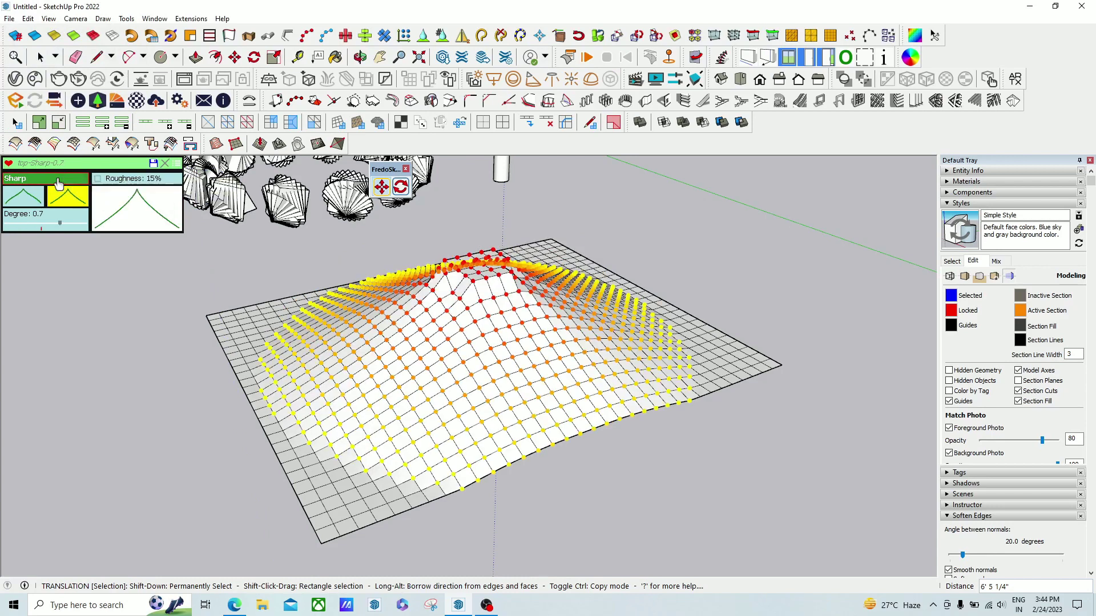
pyautogui.scroll(-1, 57, 180)
pyautogui.scroll(-2, 59, 183)
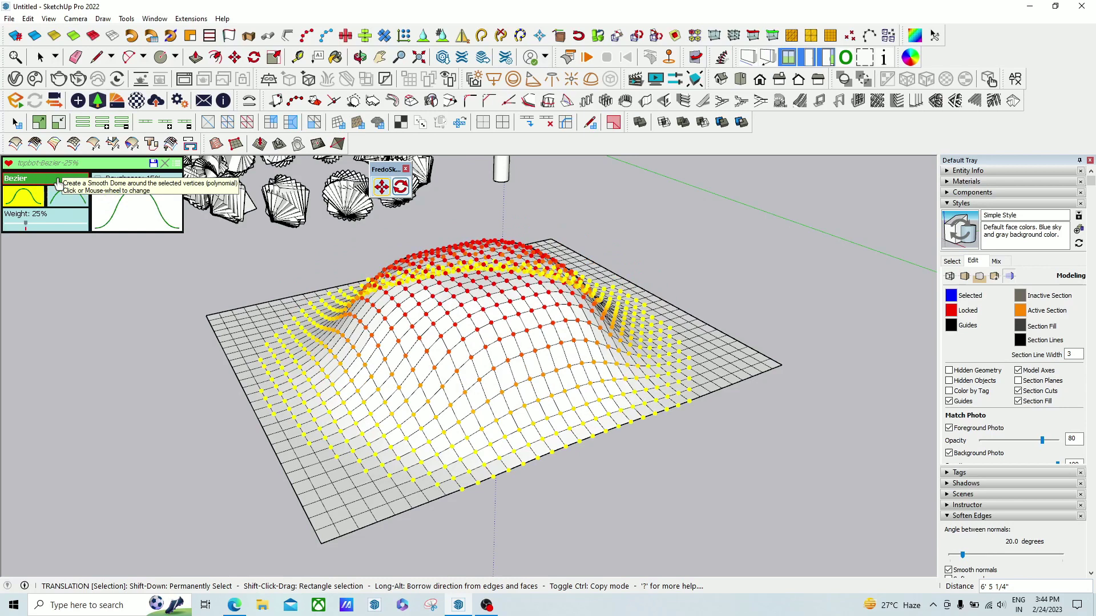
pyautogui.scroll(-1, 59, 183)
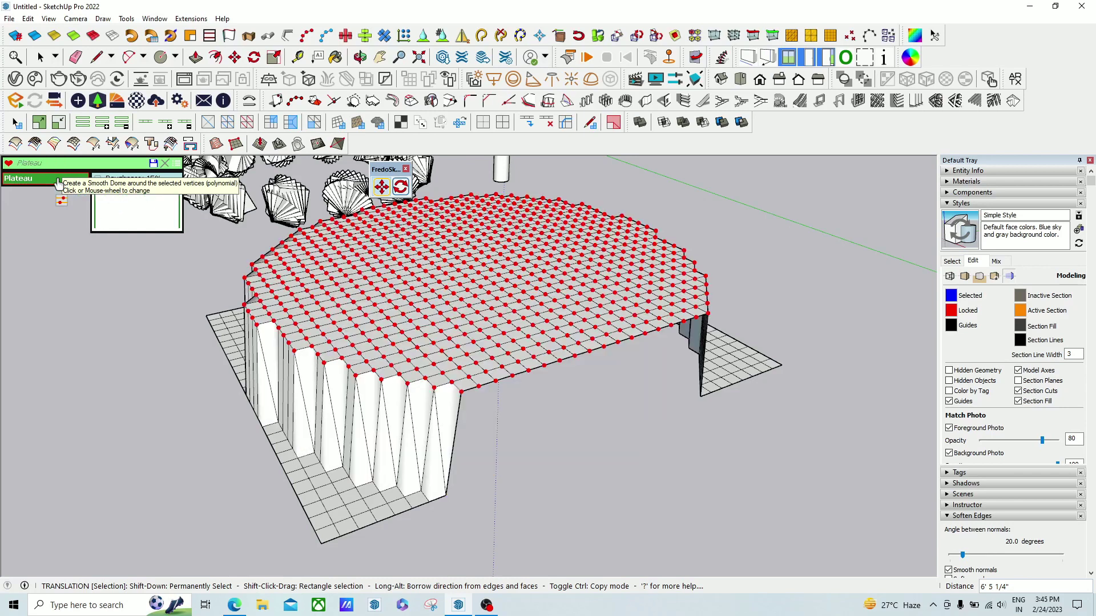
pyautogui.scroll(-1, 59, 183)
pyautogui.scroll(-2, 59, 182)
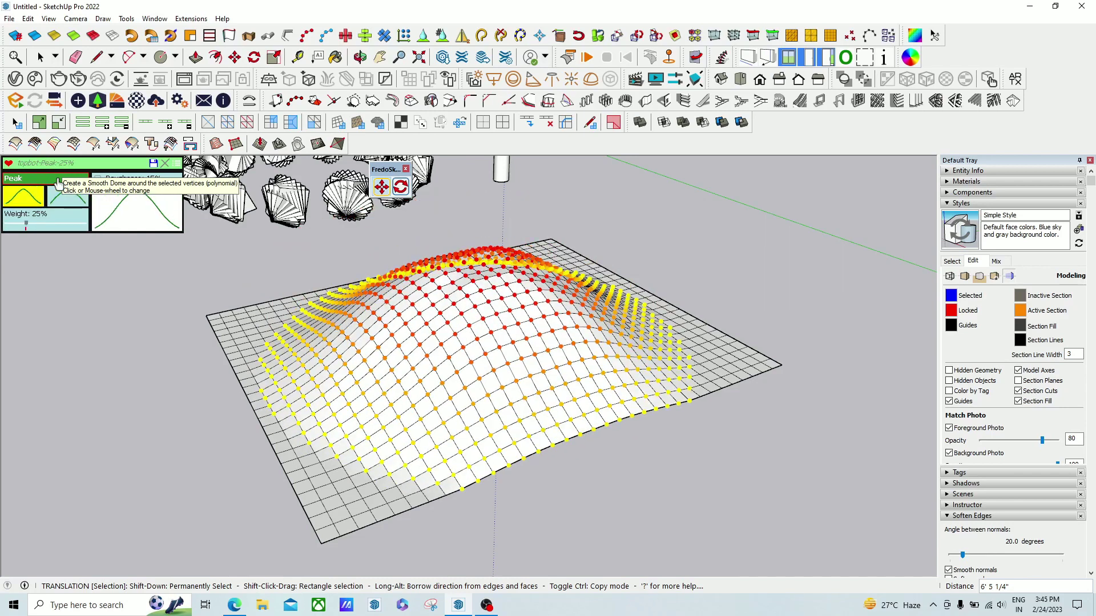
pyautogui.scroll(-1, 59, 183)
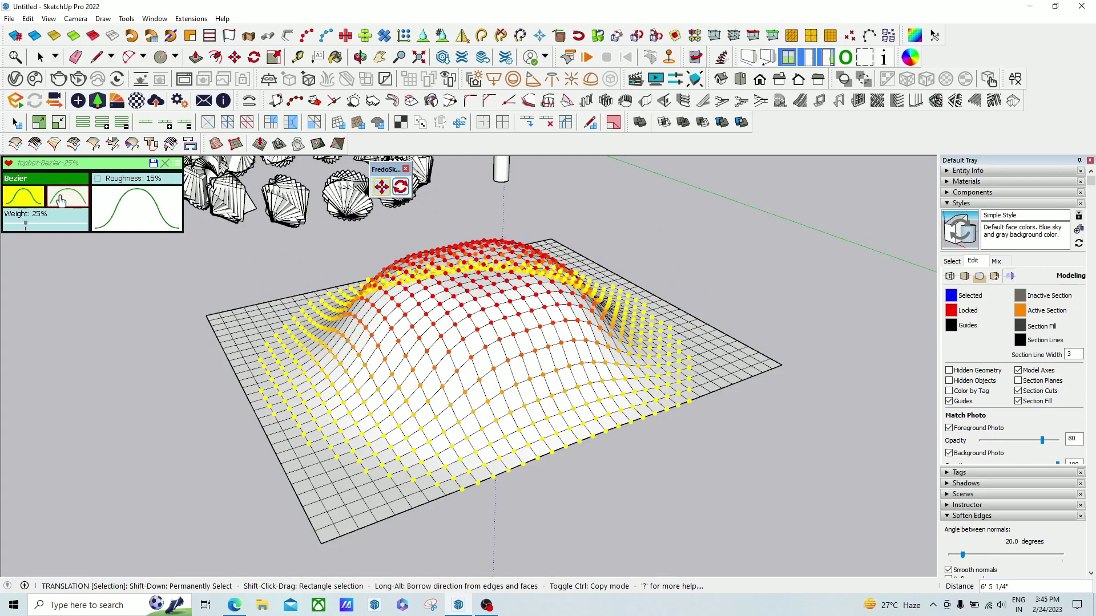
# - Give the Bezier falloff the dome-only profile and set its weight to 27% after trying 1% and 100%
pyautogui.click(60, 199)
pyautogui.click(36, 199)
pyautogui.click(60, 199)
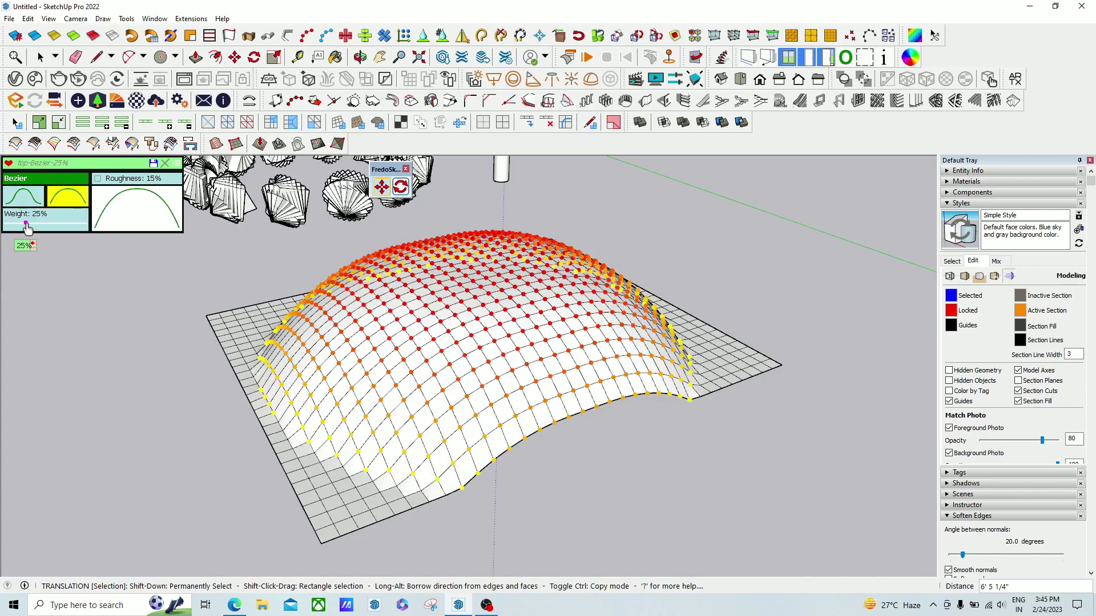
pyautogui.click(4, 227)
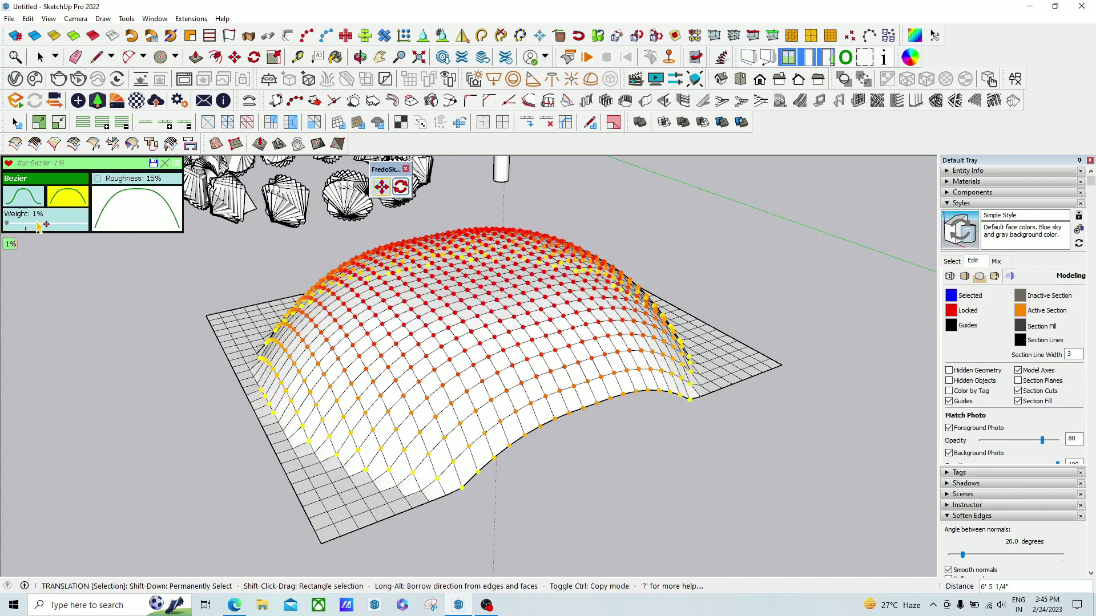
pyautogui.click(86, 227)
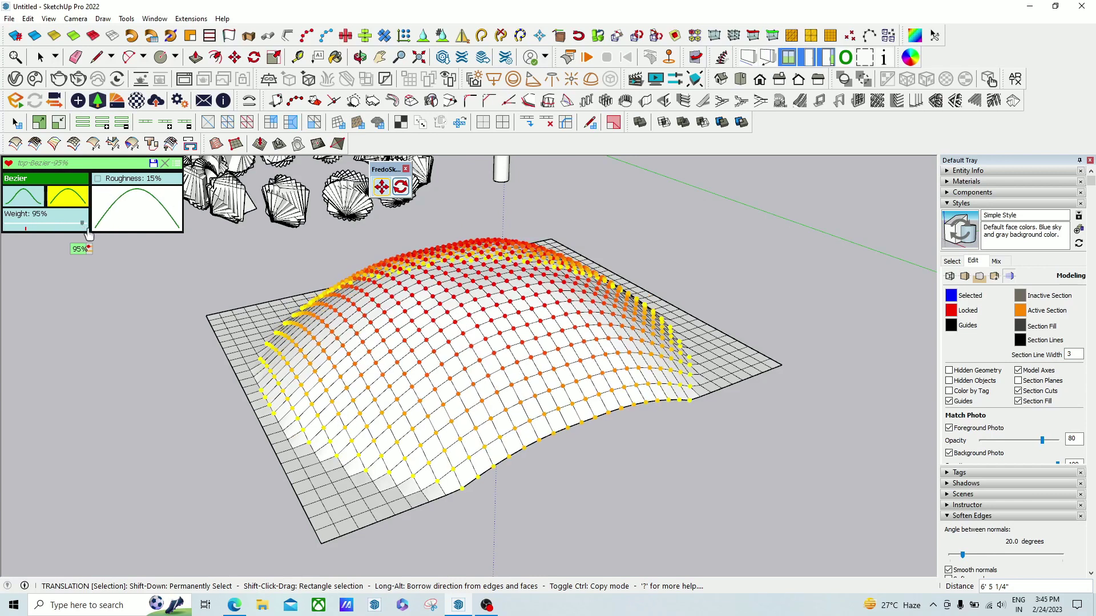
pyautogui.click(27, 227)
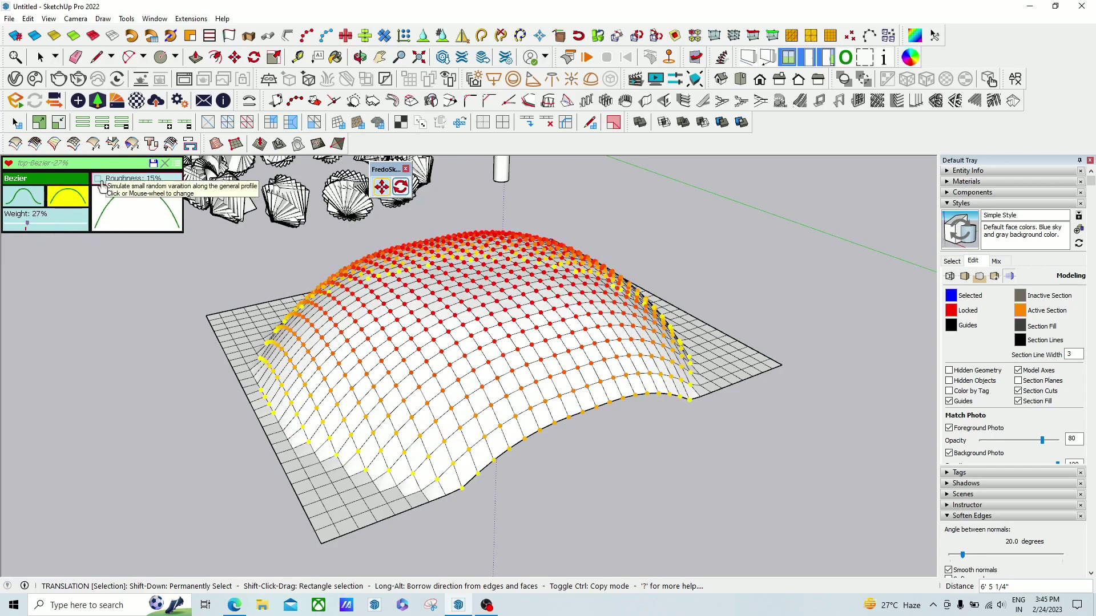
# - Turn on 15% roughness for the dome's falloff and switch it off and on again to regenerate the random variation
pyautogui.click(98, 179)
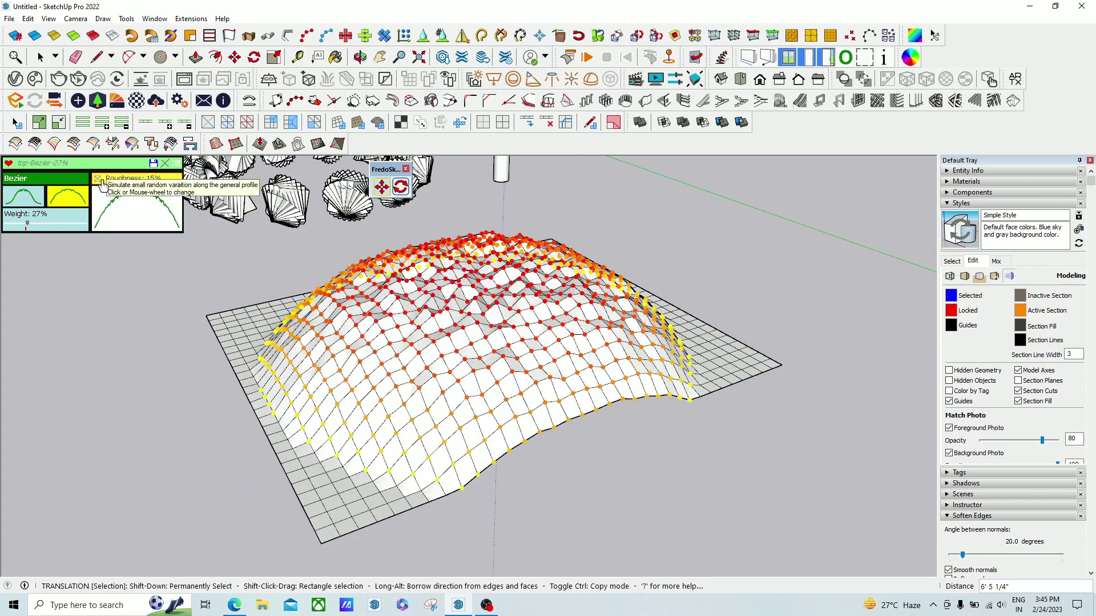
pyautogui.click(100, 180)
pyautogui.click(100, 180)
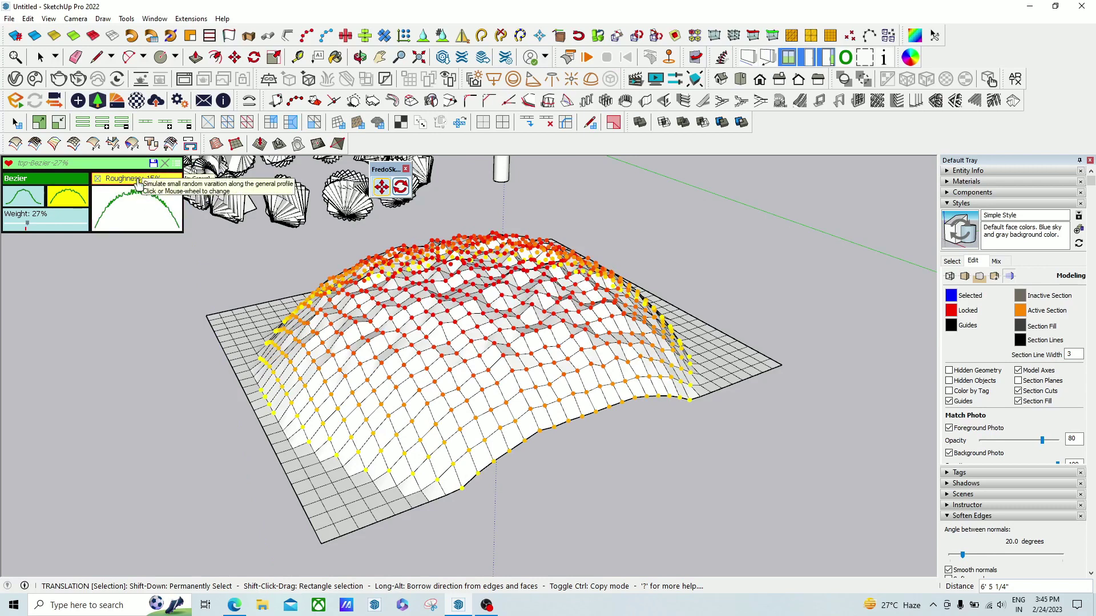
# - Try roughness levels from 0% to above 50% on the dome's falloff and settle on 25%
pyautogui.click(137, 182)
pyautogui.click(137, 181)
pyautogui.scroll(1, 136, 181)
pyautogui.scroll(-2, 137, 182)
pyautogui.scroll(-2, 138, 182)
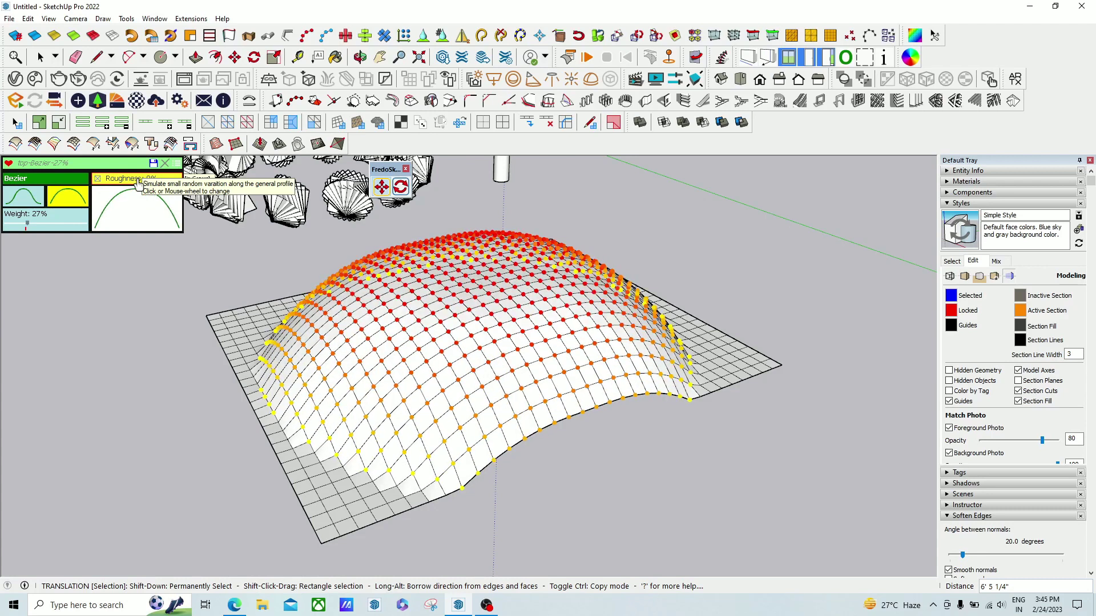
pyautogui.scroll(8, 137, 182)
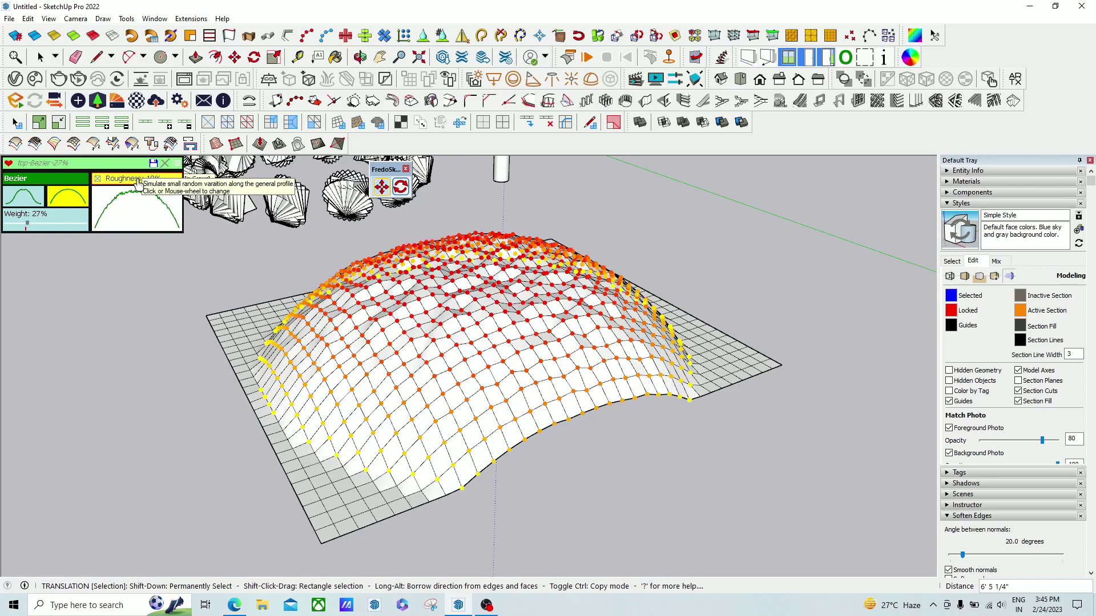
pyautogui.scroll(2, 138, 182)
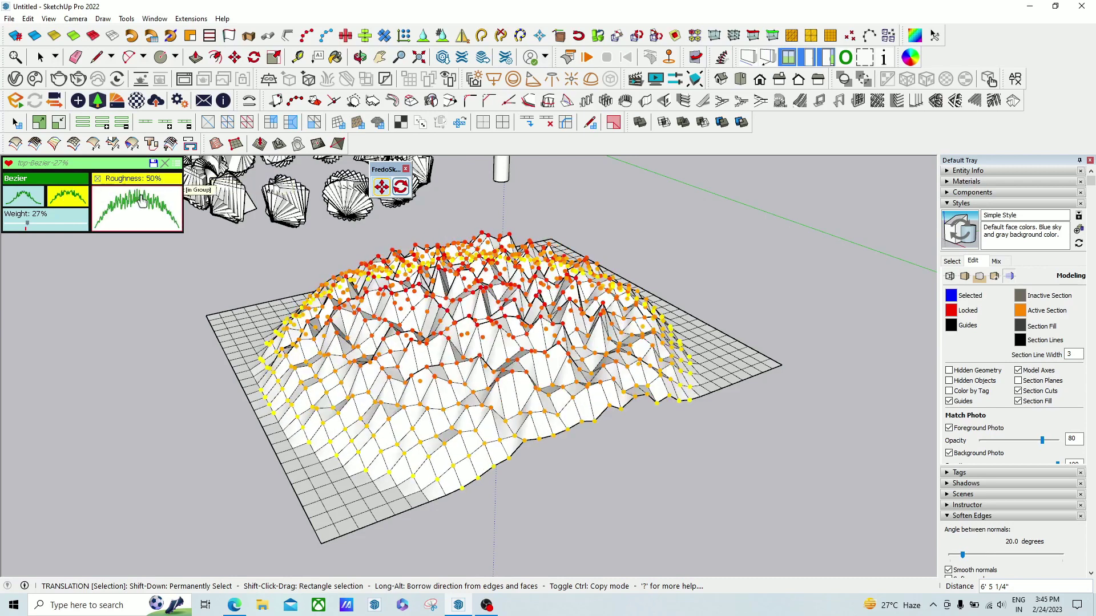
pyautogui.scroll(2, 140, 180)
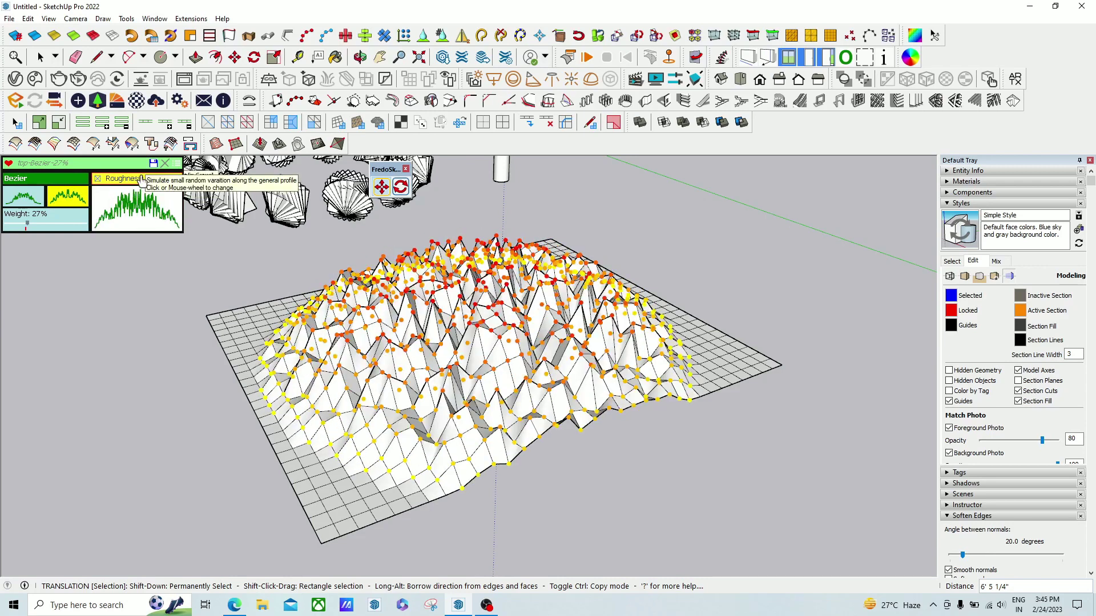
pyautogui.scroll(-4, 142, 180)
pyautogui.scroll(-2, 142, 180)
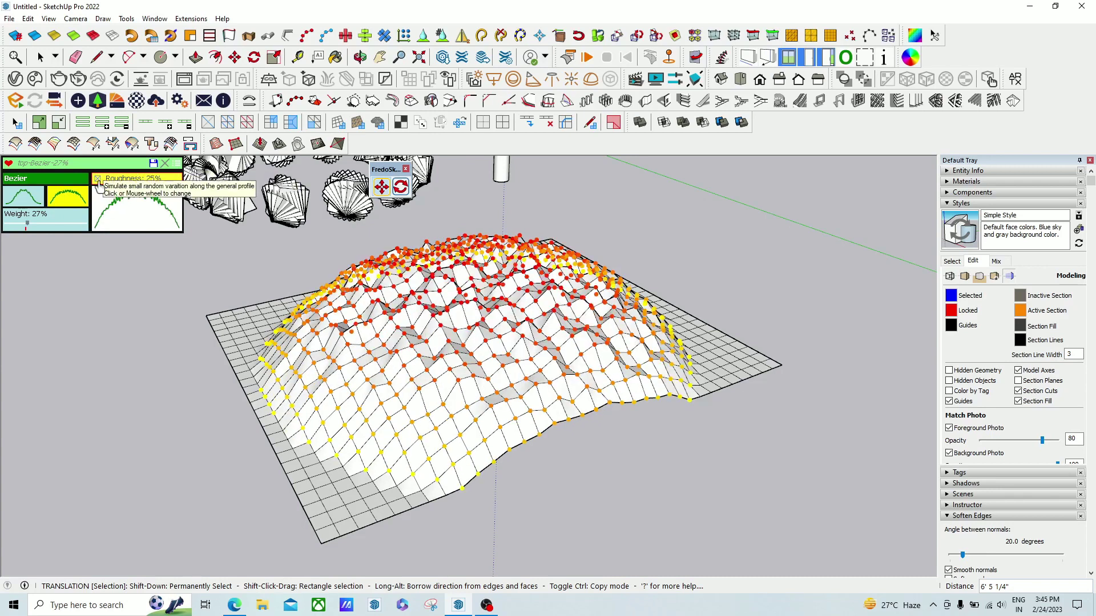
# - Turn off the roughness on the dome's falloff
pyautogui.click(97, 179)
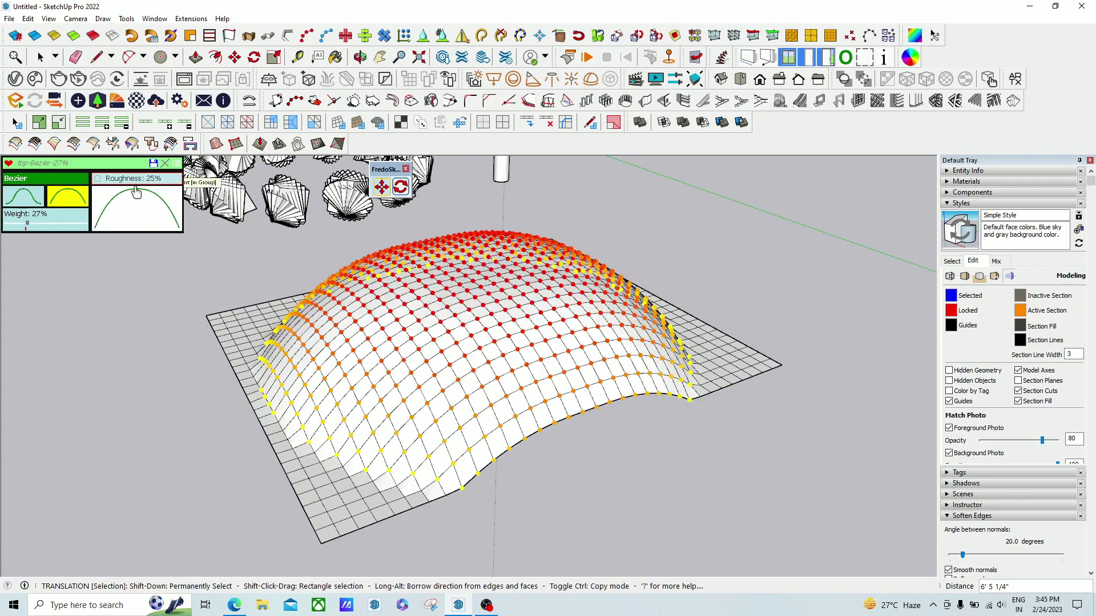
pyautogui.click(97, 179)
pyautogui.click(98, 178)
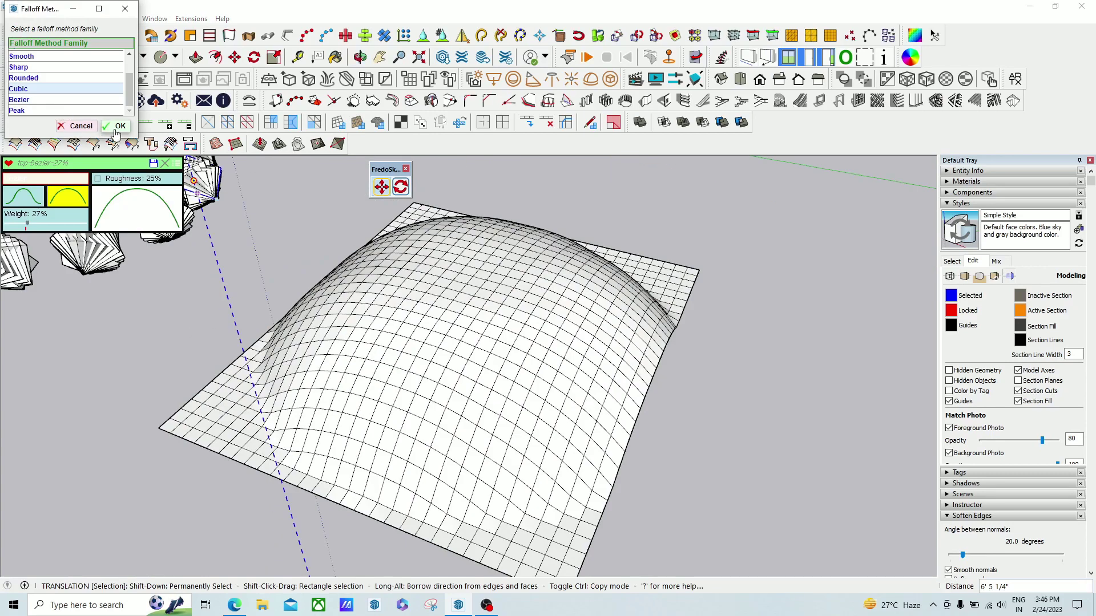
# - Change the dome's falloff family to Cubic and then to Rounded
pyautogui.click(117, 127)
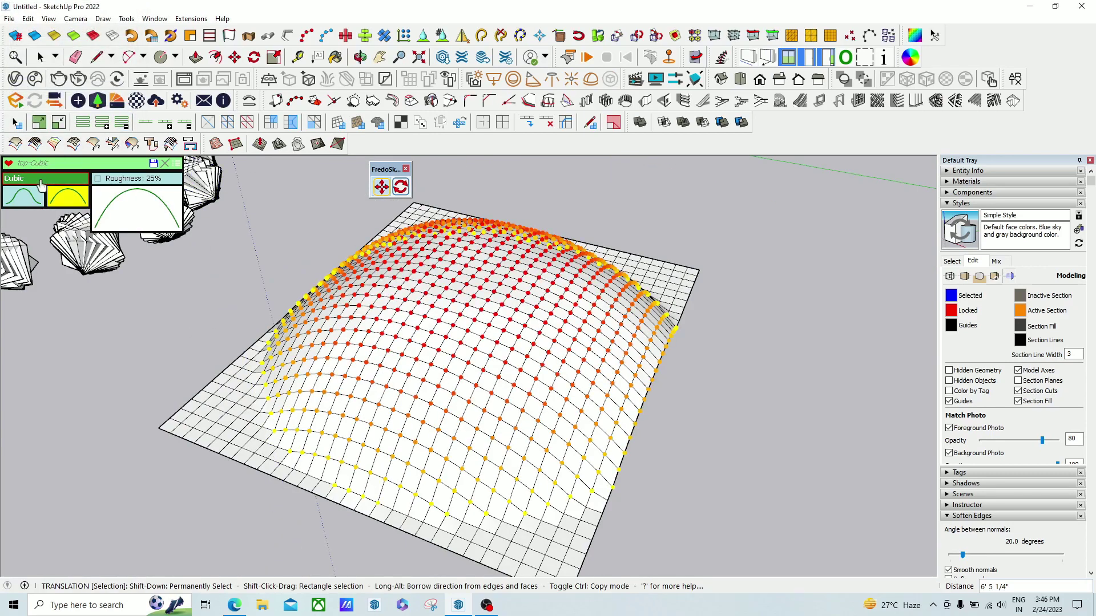
pyautogui.click(40, 178)
pyautogui.click(42, 79)
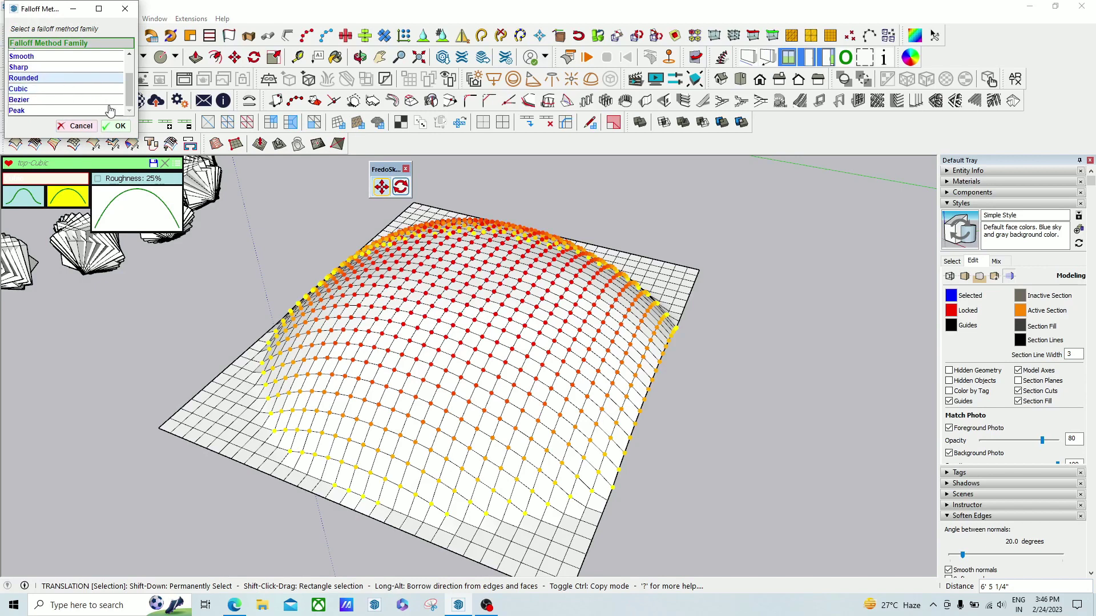
pyautogui.click(117, 126)
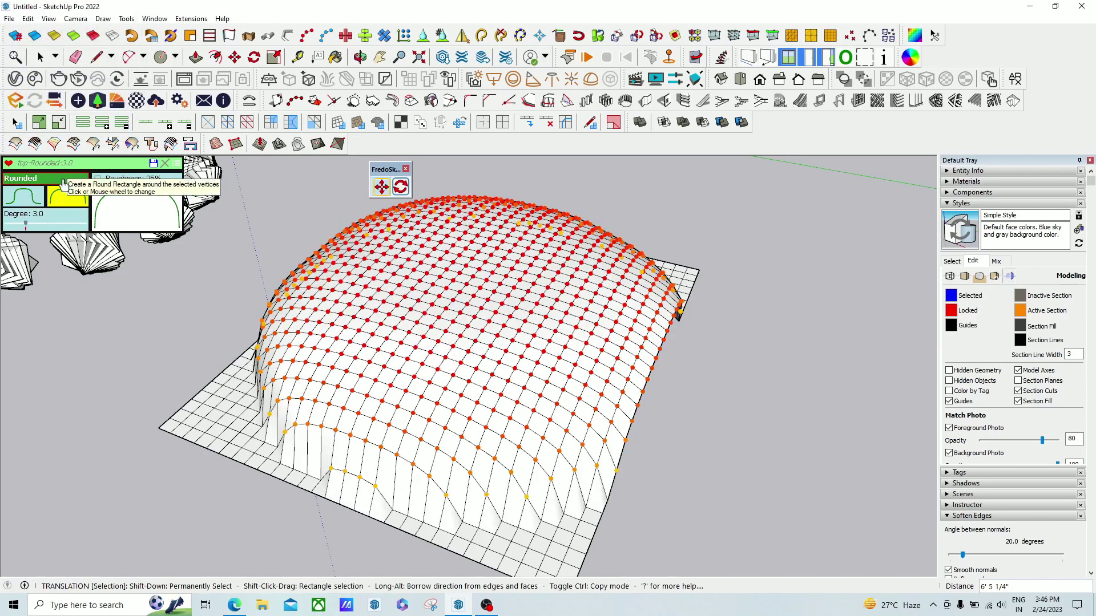
# - Cycle the dome's falloff through the Bezier, Sphere and Rounded families and finish the translation
pyautogui.scroll(2, 62, 184)
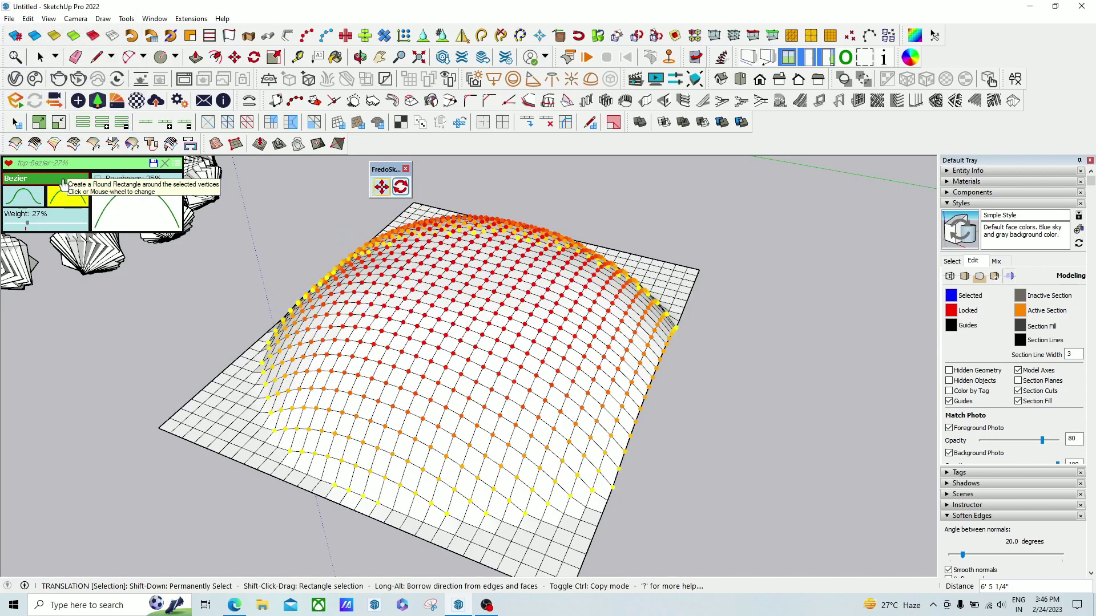
pyautogui.scroll(-1, 63, 182)
pyautogui.scroll(-1, 63, 183)
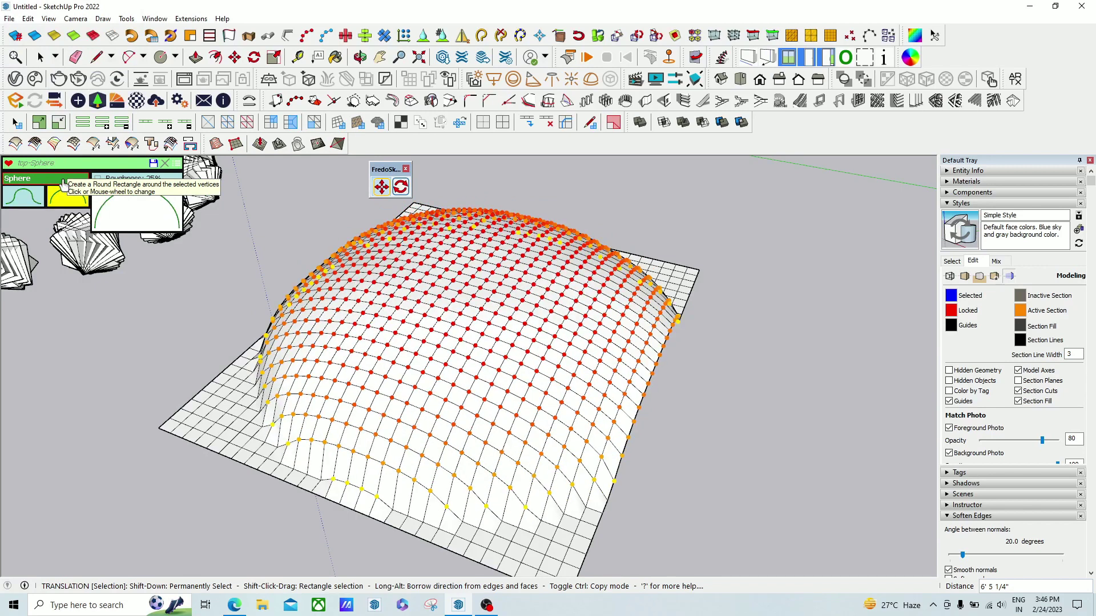
pyautogui.scroll(-1, 62, 182)
pyautogui.scroll(-1, 63, 182)
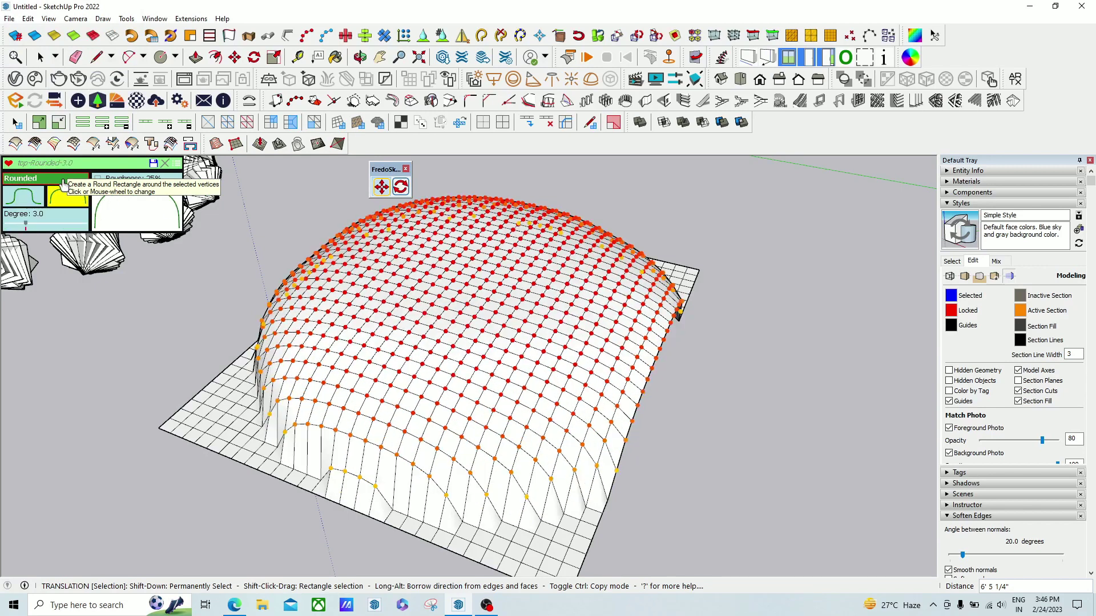
pyautogui.scroll(-2, 63, 183)
pyautogui.scroll(-1, 63, 183)
pyautogui.moveTo(552, 282); pyautogui.dragTo(504, 349, button='middle')
pyautogui.scroll(-1, 384, 274)
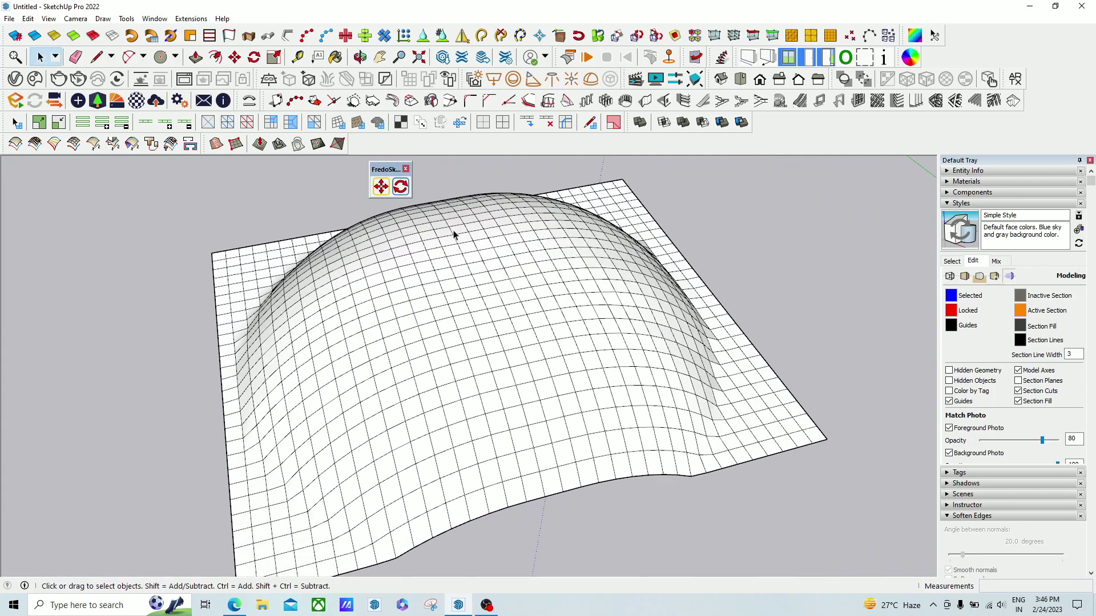
# - Start a FredoSketch rotation and select a patch of grid vertices just below the dome's crest
pyautogui.click(399, 187)
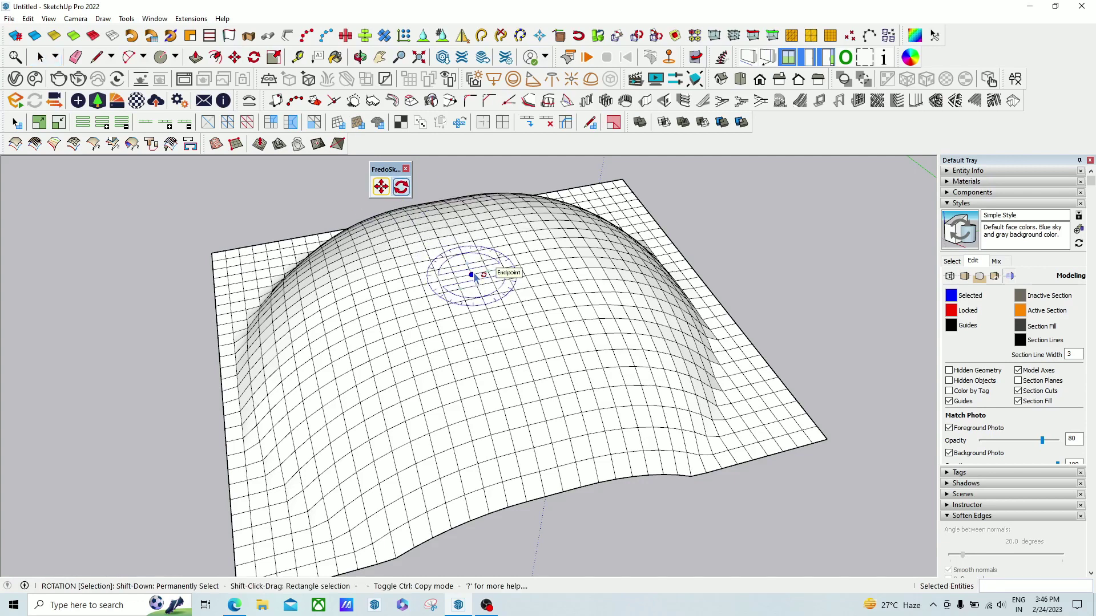
pyautogui.click(492, 258)
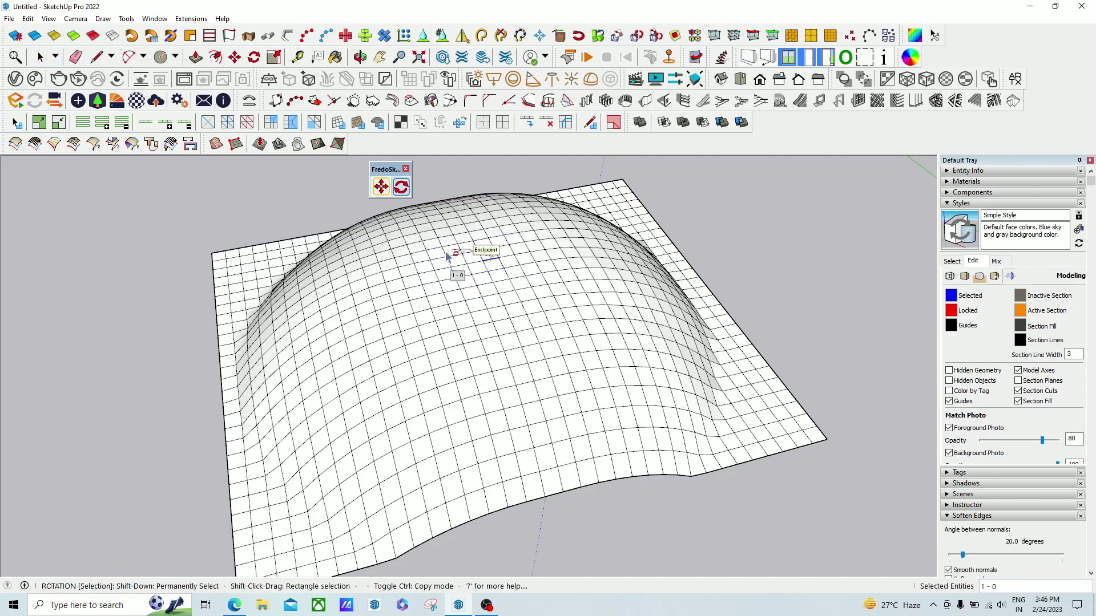
pyautogui.moveTo(468, 325)
pyautogui.mouseDown()
pyautogui.moveTo(505, 264)
pyautogui.moveTo(494, 256)
pyautogui.mouseUp()
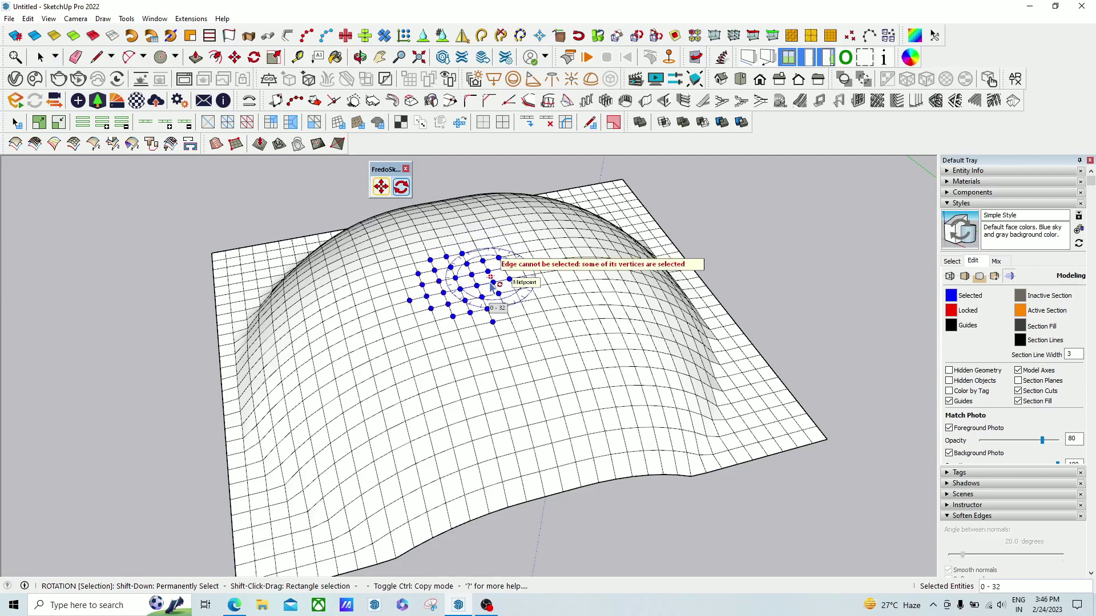
# - Add a Linear falloff zone around the selected vertices and adjust its radius to about 5' 5/8"
pyautogui.press('Tab')
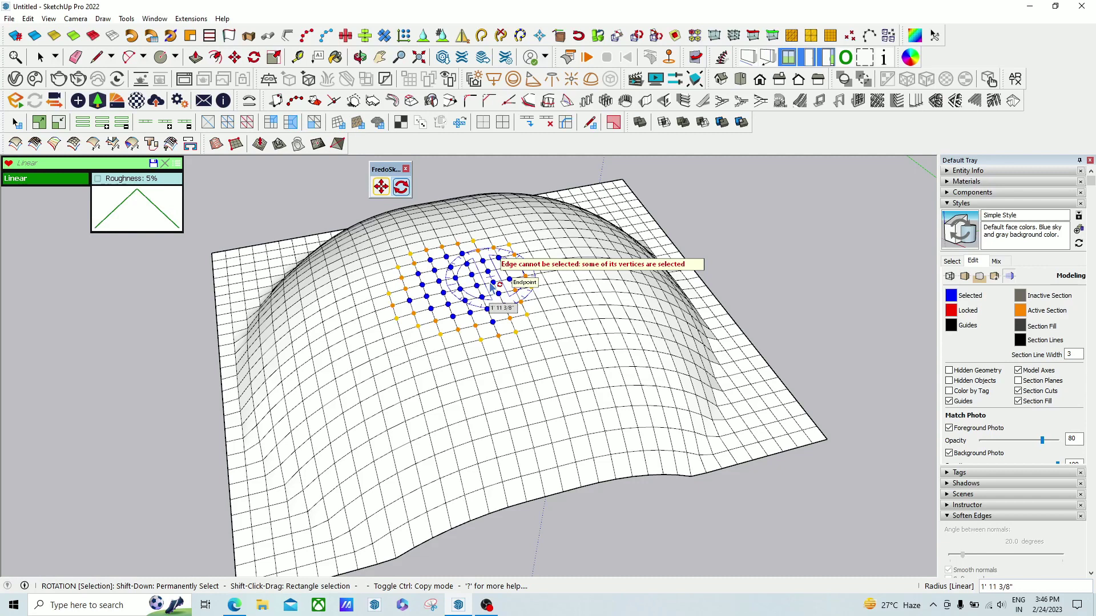
pyautogui.press('Up')
pyautogui.press('Up')
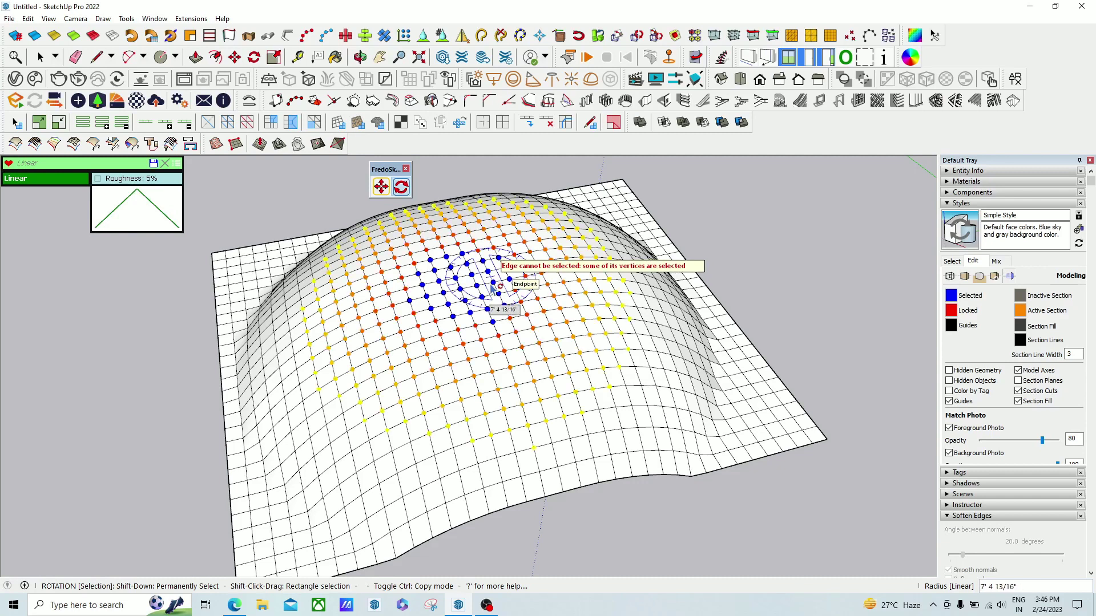
pyautogui.scroll(-4, 490, 286)
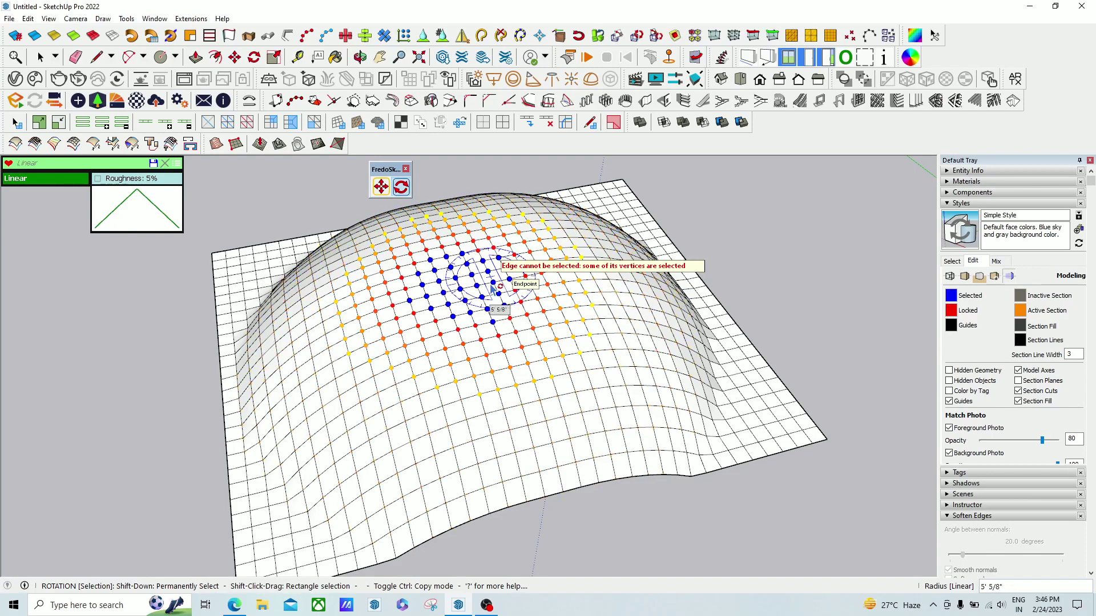
pyautogui.scroll(2, 447, 322)
pyautogui.moveTo(447, 322); pyautogui.dragTo(434, 292, button='middle')
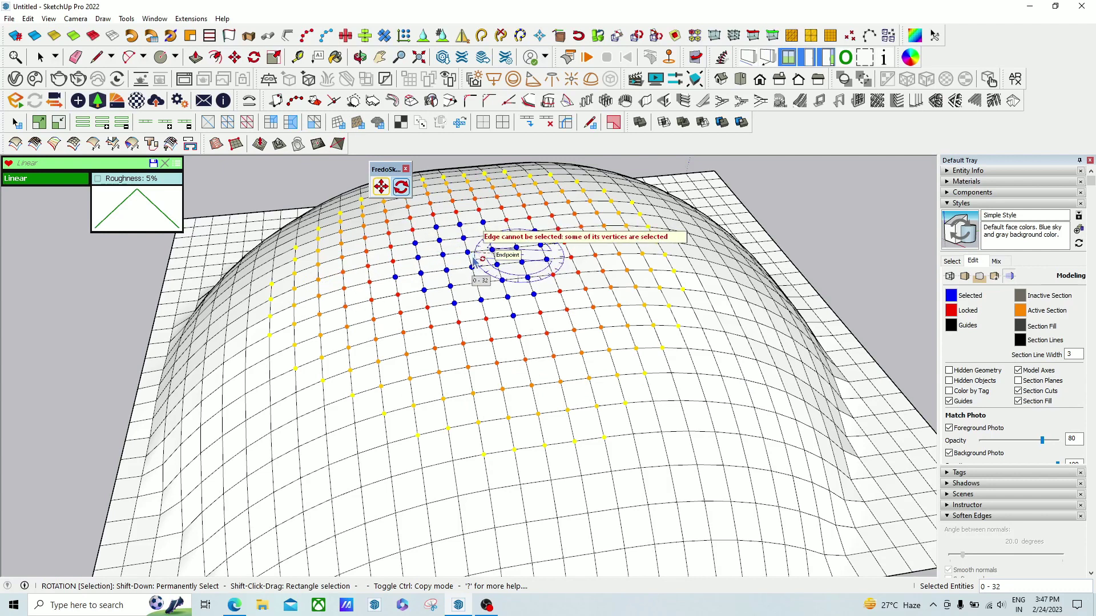
# - Rotate the selected dome patch by 90° and change its falloff to the Bezier family with 77% weight
pyautogui.click(521, 262)
pyautogui.moveTo(344, 280); pyautogui.dragTo(609, 346, button='middle')
pyautogui.click(335, 288)
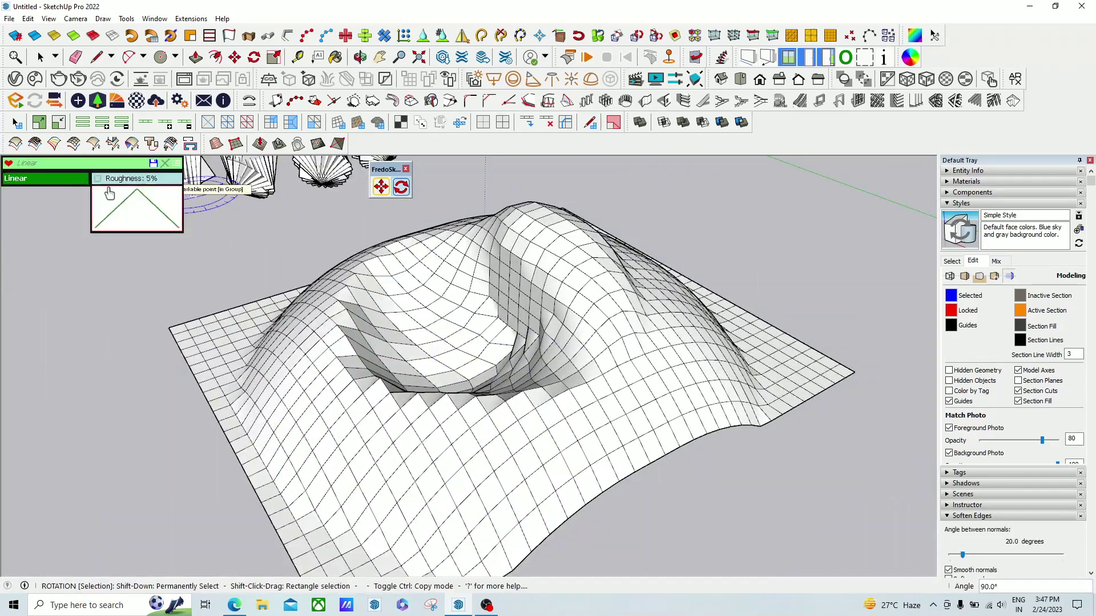
pyautogui.click(66, 180)
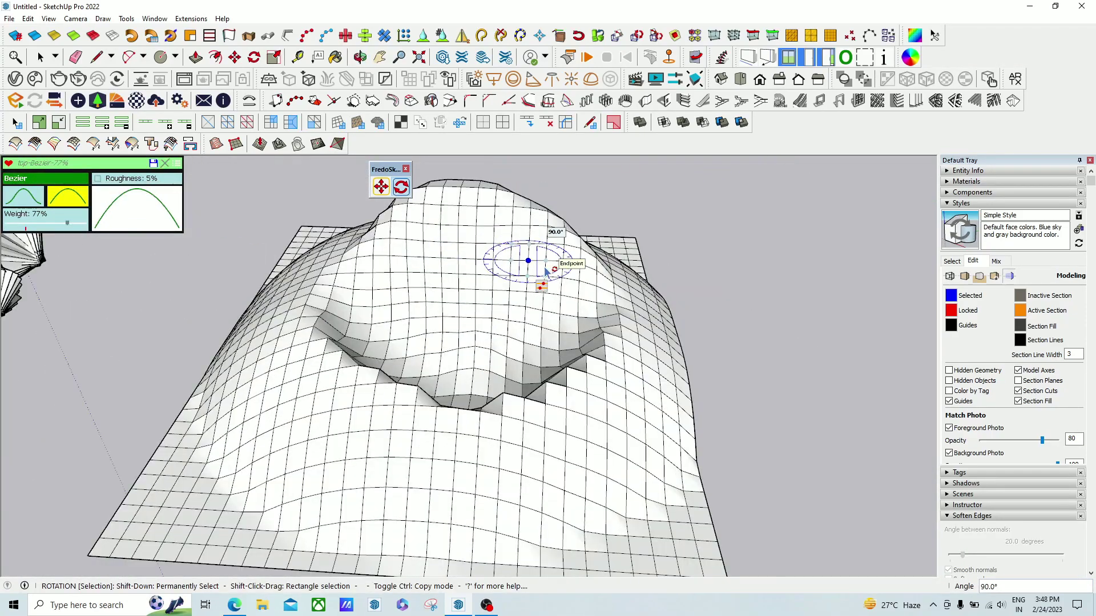
pyautogui.moveTo(582, 245); pyautogui.dragTo(409, 268, button='middle')
pyautogui.press('space')
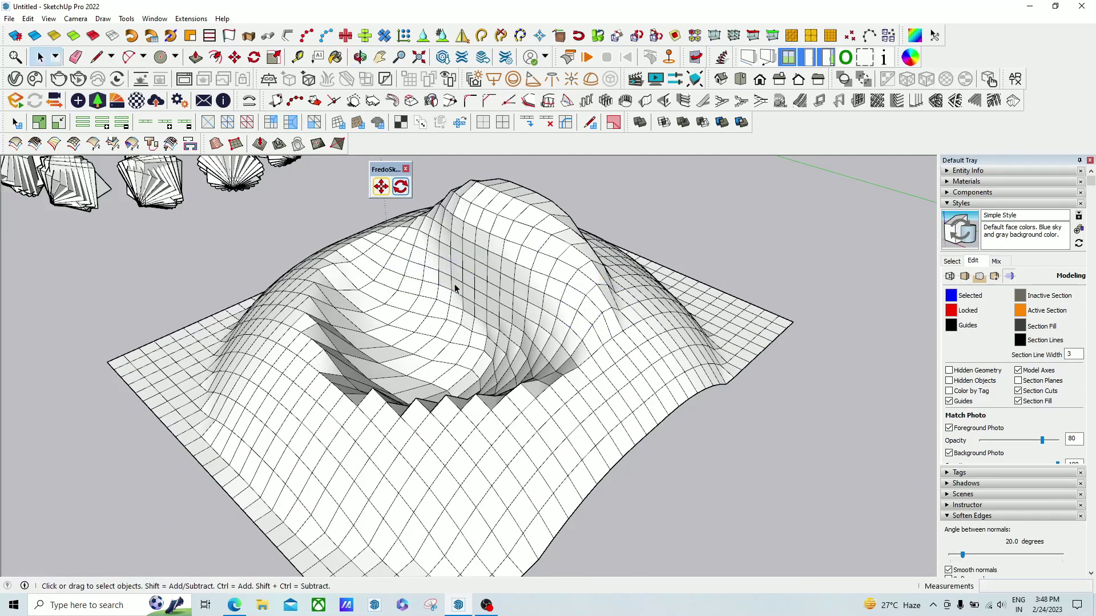